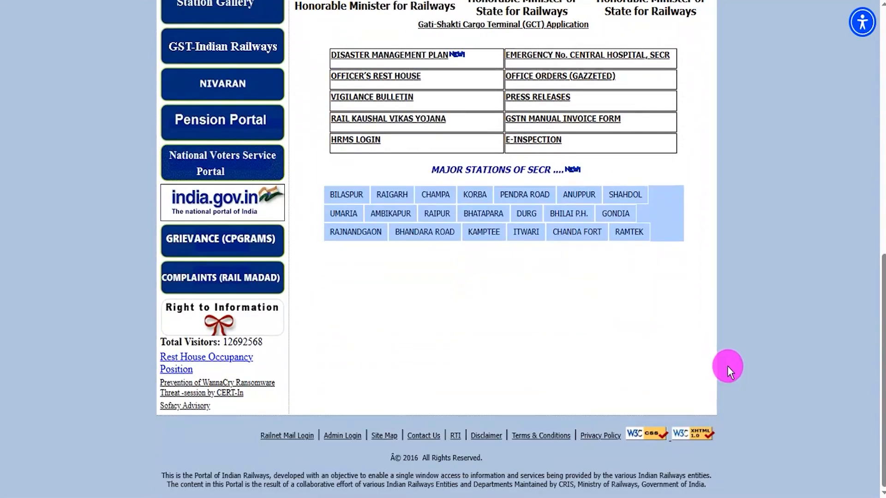
Step: Look through the rotating banner slides and the ministers and links sections on the South East Central Railway homepage
{"action": "scroll", "coordinate": [727, 366], "scroll_direction": "up", "scroll_amount": 8}
{"action": "scroll", "coordinate": [727, 366], "scroll_direction": "up", "scroll_amount": 3}
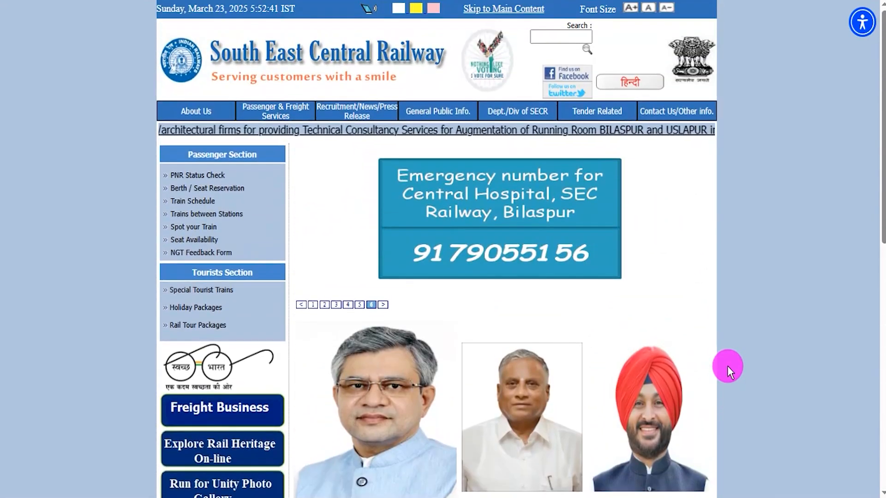
{"action": "left_click", "coordinate": [384, 306]}
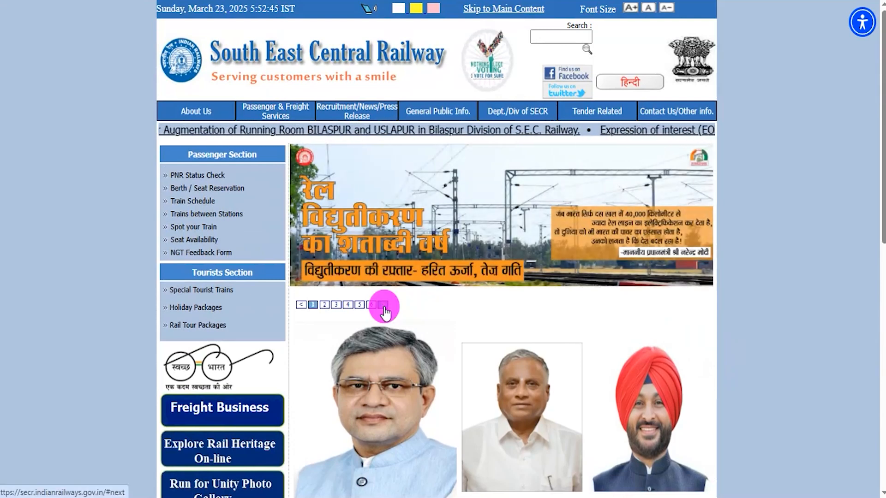
{"action": "left_click", "coordinate": [384, 306]}
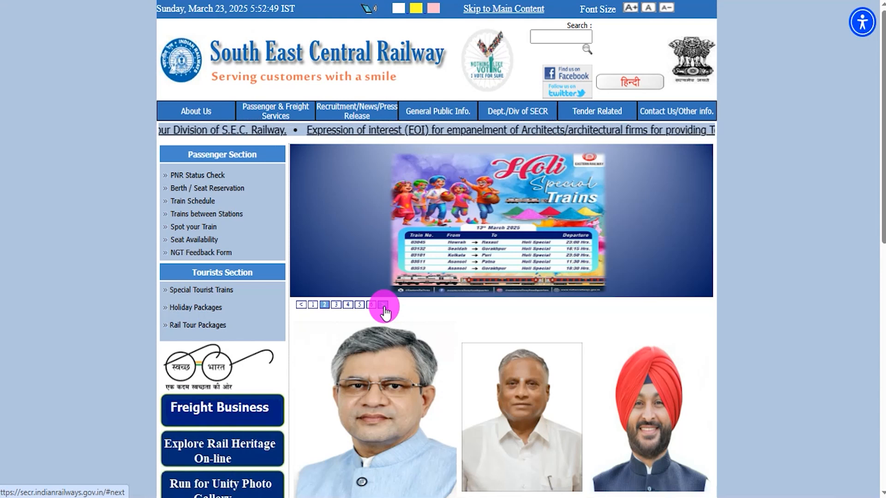
{"action": "left_click", "coordinate": [384, 307]}
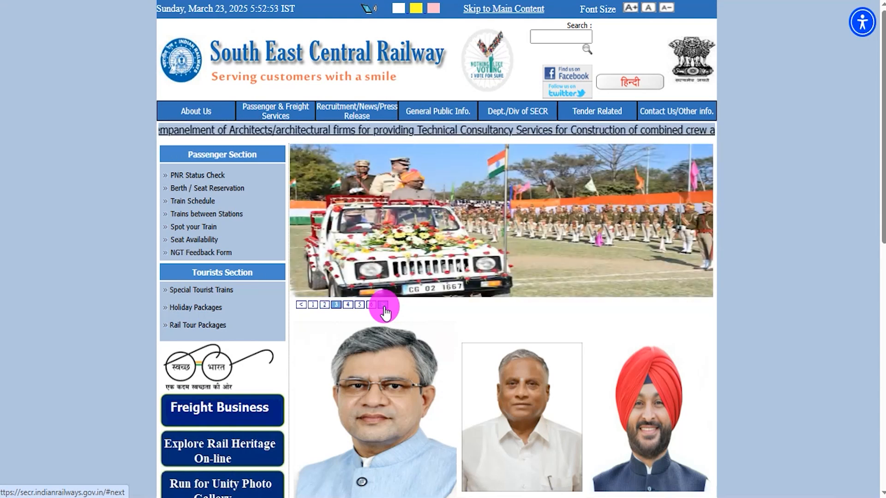
{"action": "left_click", "coordinate": [384, 307]}
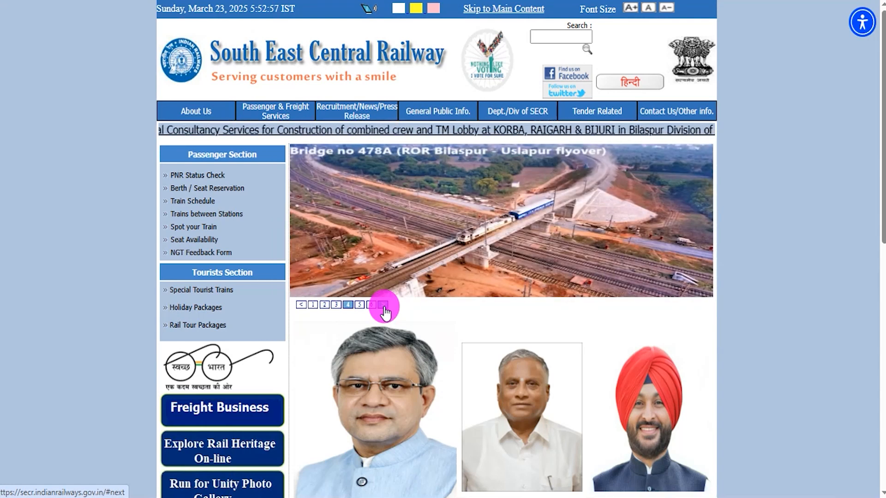
{"action": "left_click", "coordinate": [384, 306]}
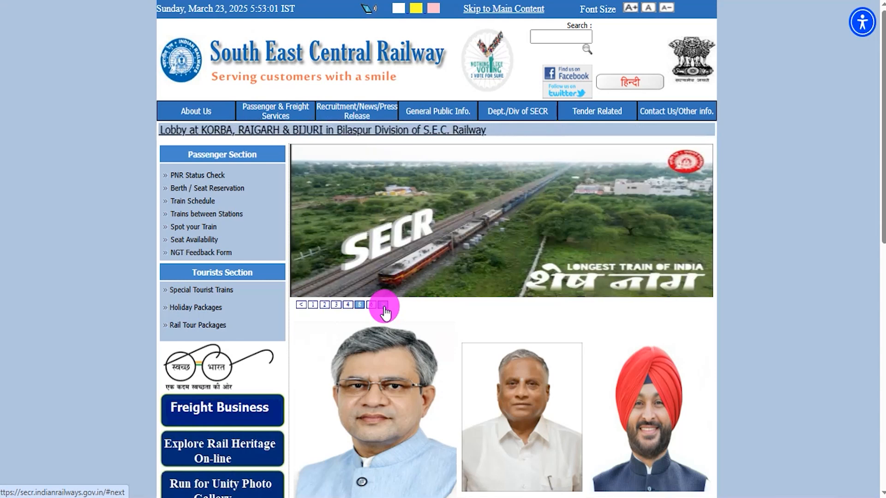
{"action": "left_click", "coordinate": [383, 306]}
{"action": "scroll", "coordinate": [735, 312], "scroll_direction": "down", "scroll_amount": 7}
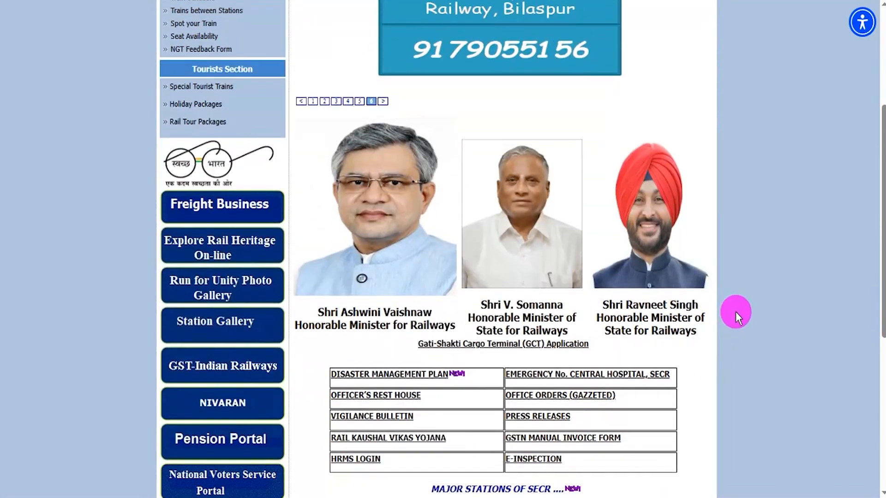
{"action": "scroll", "coordinate": [735, 312], "scroll_direction": "up", "scroll_amount": 7}
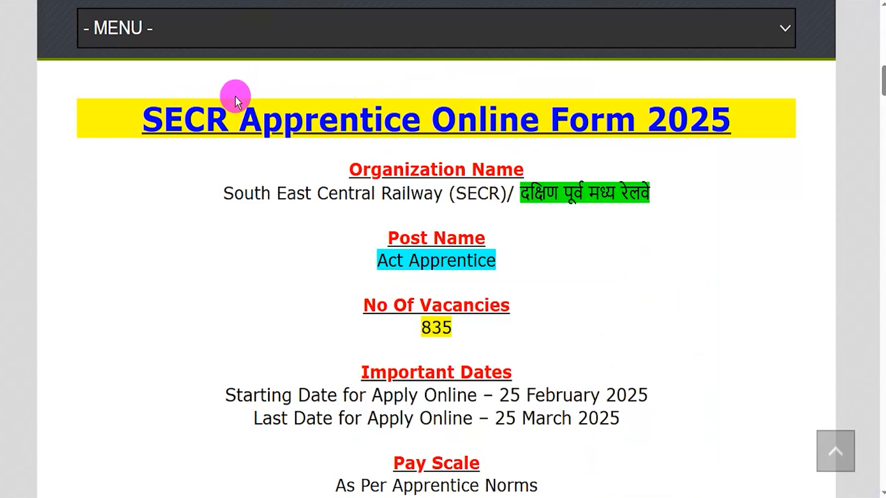
Step: Review the SECR Apprentice Online Form 2025 article's organization name, post name, number of vacancies and application dates
{"action": "left_click_drag", "start_coordinate": [147, 121], "coordinate": [722, 127]}
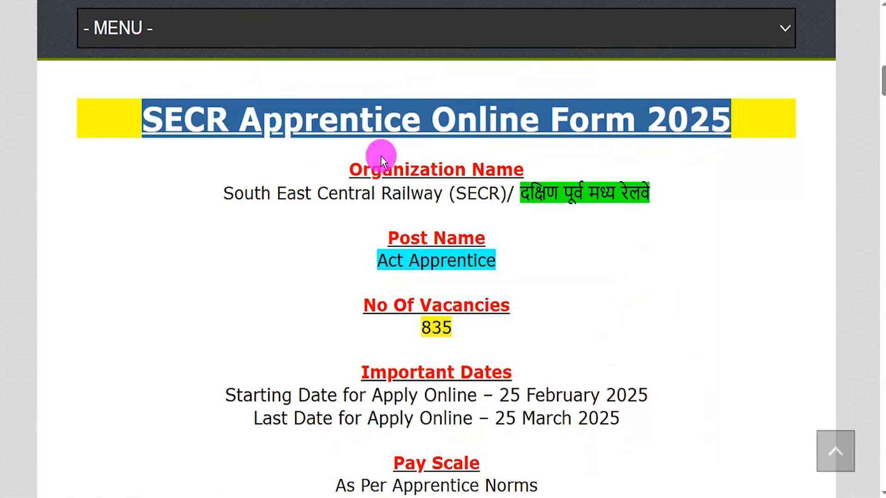
{"action": "left_click_drag", "start_coordinate": [226, 193], "coordinate": [661, 192]}
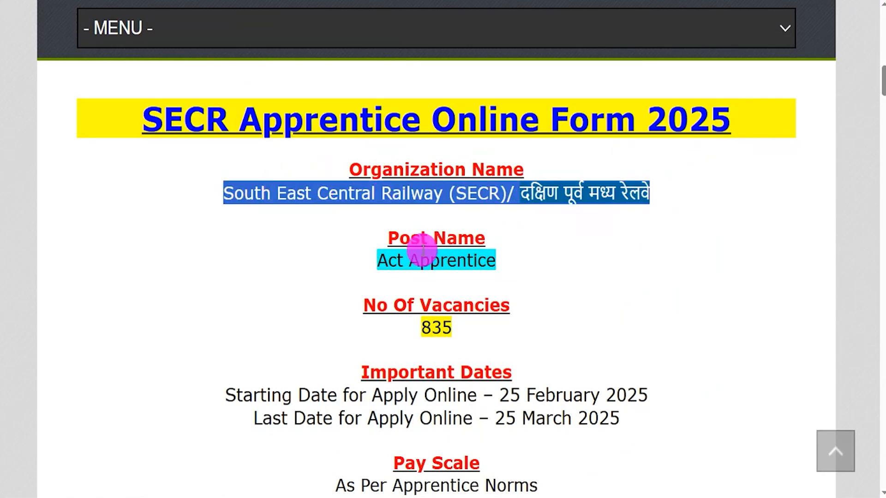
{"action": "left_click_drag", "start_coordinate": [388, 249], "coordinate": [499, 261]}
{"action": "left_click_drag", "start_coordinate": [418, 325], "coordinate": [457, 327]}
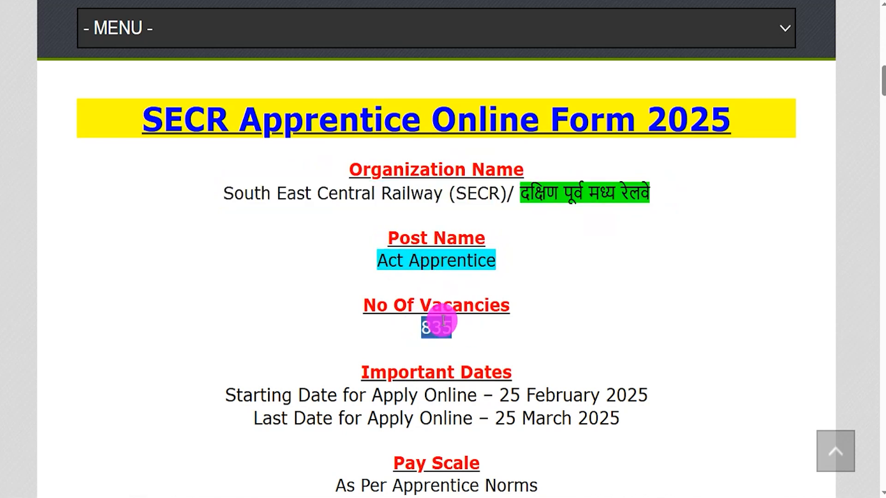
{"action": "scroll", "coordinate": [505, 401], "scroll_direction": "down", "scroll_amount": 1}
{"action": "left_click_drag", "start_coordinate": [496, 392], "coordinate": [616, 391]}
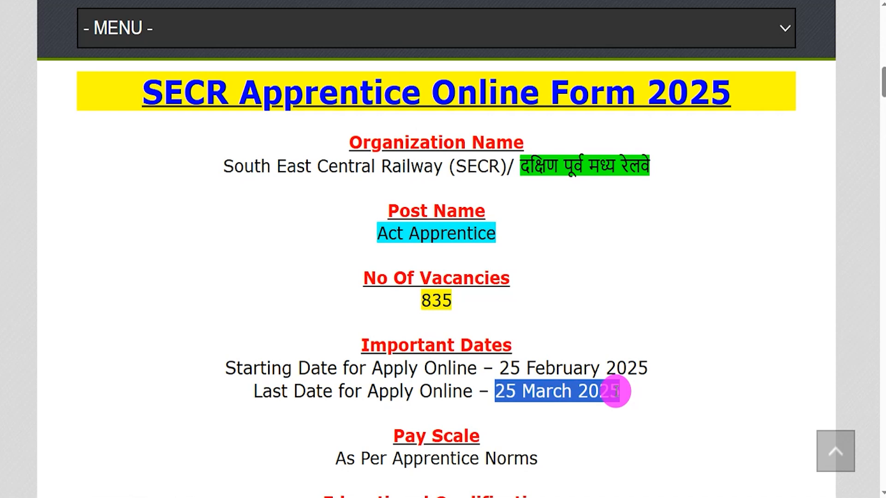
Step: Check the educational qualification, age limit, application fee and selection process for the SECR apprentice posts
{"action": "scroll", "coordinate": [616, 391], "scroll_direction": "down", "scroll_amount": 4}
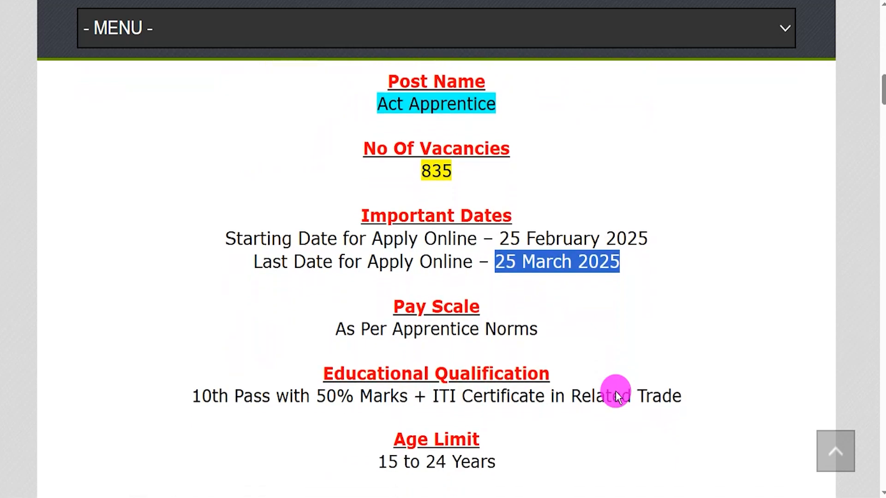
{"action": "left_click_drag", "start_coordinate": [229, 308], "coordinate": [390, 309]}
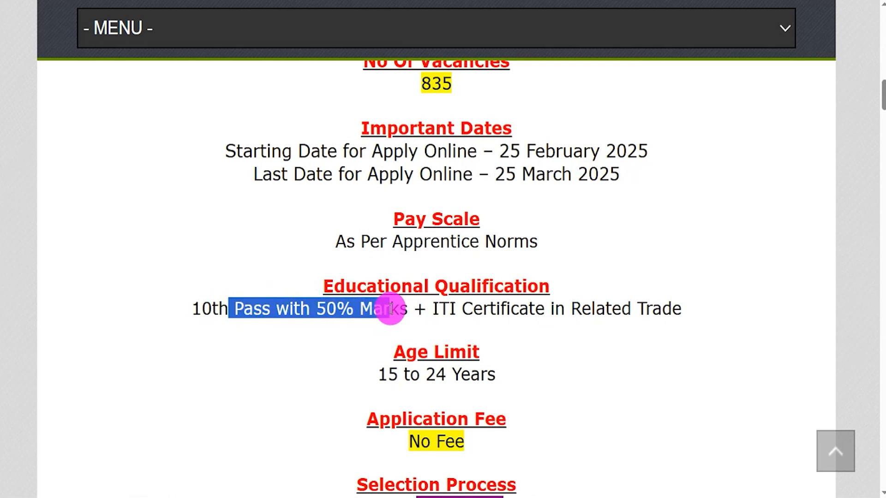
{"action": "left_click_drag", "start_coordinate": [433, 308], "coordinate": [658, 309]}
{"action": "scroll", "coordinate": [571, 325], "scroll_direction": "down", "scroll_amount": 2}
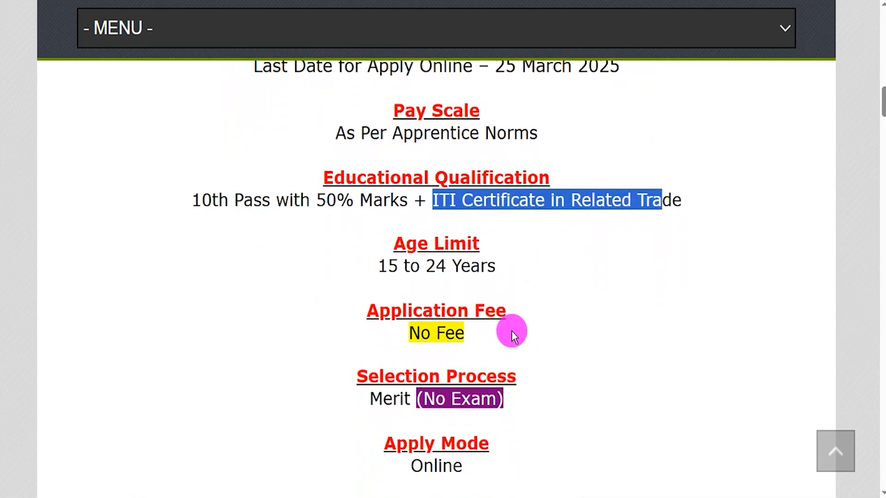
{"action": "scroll", "coordinate": [511, 331], "scroll_direction": "down", "scroll_amount": 1}
{"action": "left_click_drag", "start_coordinate": [379, 211], "coordinate": [498, 212]}
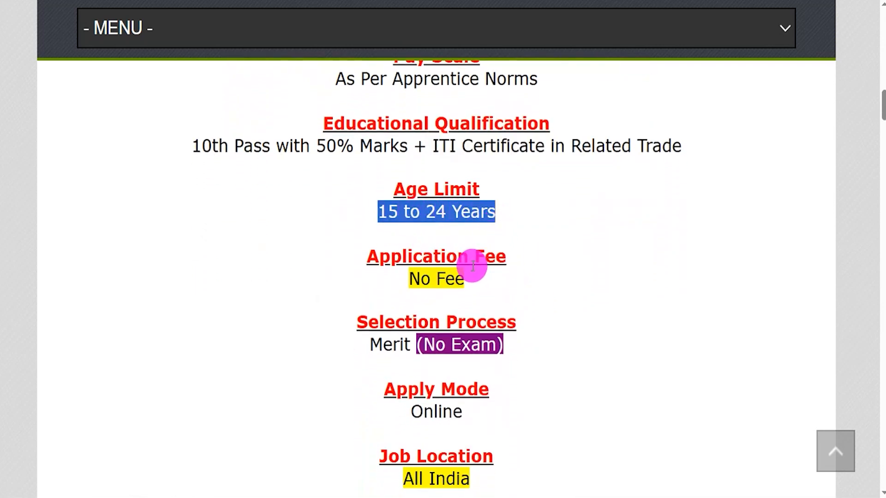
{"action": "left_click_drag", "start_coordinate": [414, 280], "coordinate": [451, 301]}
{"action": "left_click_drag", "start_coordinate": [371, 345], "coordinate": [514, 345]}
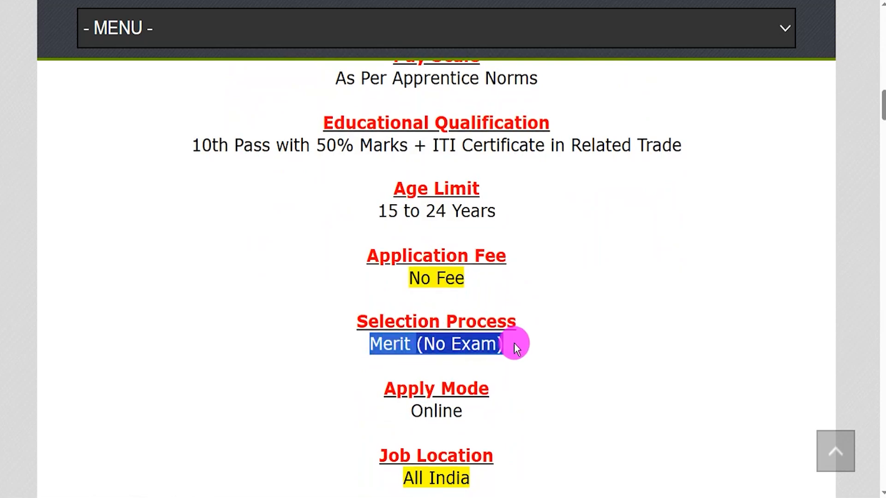
Step: Review the apply mode and the important links, including the English and Hindi notification PDFs
{"action": "scroll", "coordinate": [513, 343], "scroll_direction": "down", "scroll_amount": 3}
{"action": "left_click_drag", "start_coordinate": [413, 277], "coordinate": [463, 276]}
{"action": "scroll", "coordinate": [463, 276], "scroll_direction": "down", "scroll_amount": 3}
{"action": "scroll", "coordinate": [464, 276], "scroll_direction": "down", "scroll_amount": 2}
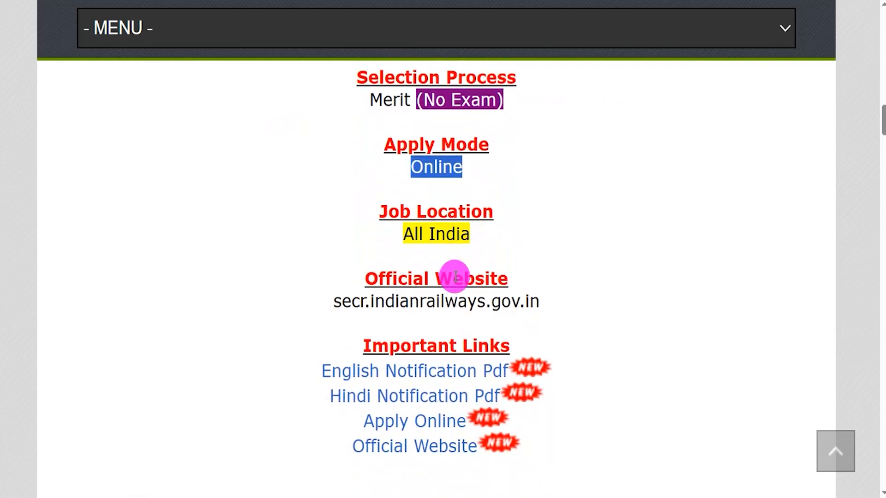
{"action": "left_click_drag", "start_coordinate": [371, 320], "coordinate": [495, 318]}
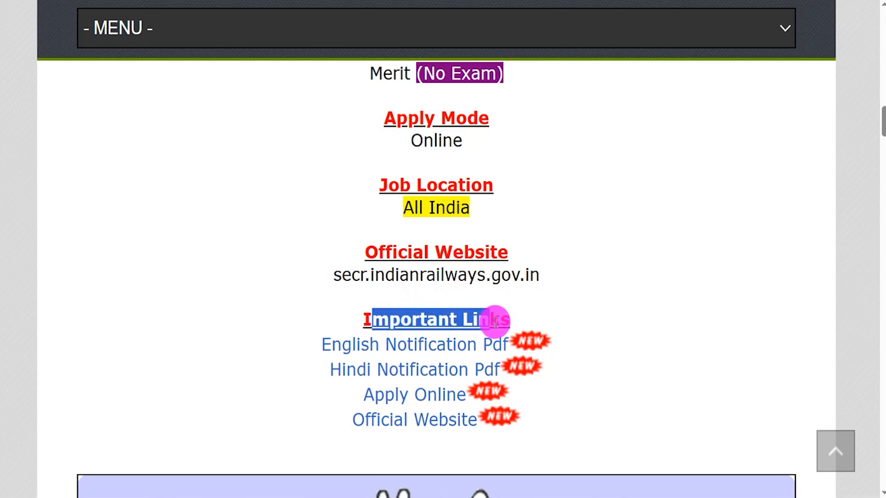
{"action": "left_click_drag", "start_coordinate": [323, 344], "coordinate": [499, 371]}
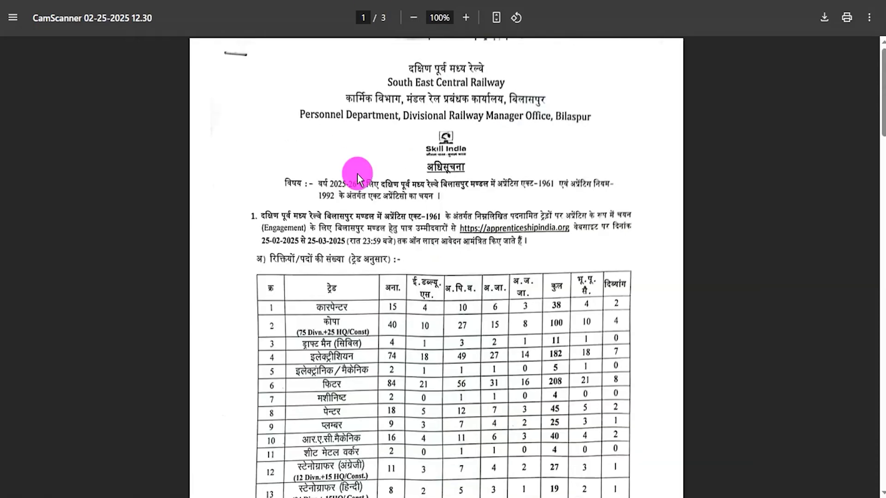
Step: Examine the notification PDF's subject, trade-wise vacancy table, selection criteria, general conditions and contact details across its three pages
{"action": "scroll", "coordinate": [357, 173], "scroll_direction": "up", "scroll_amount": 3}
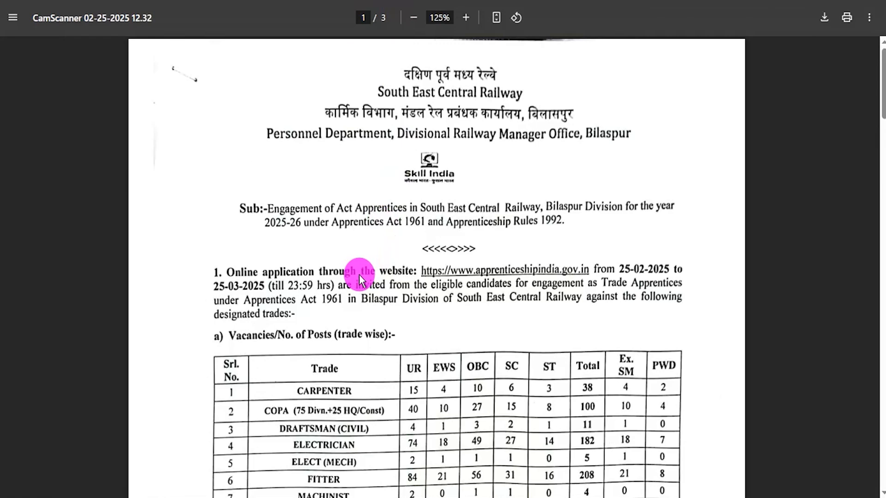
{"action": "scroll", "coordinate": [405, 325], "scroll_direction": "down", "scroll_amount": 18}
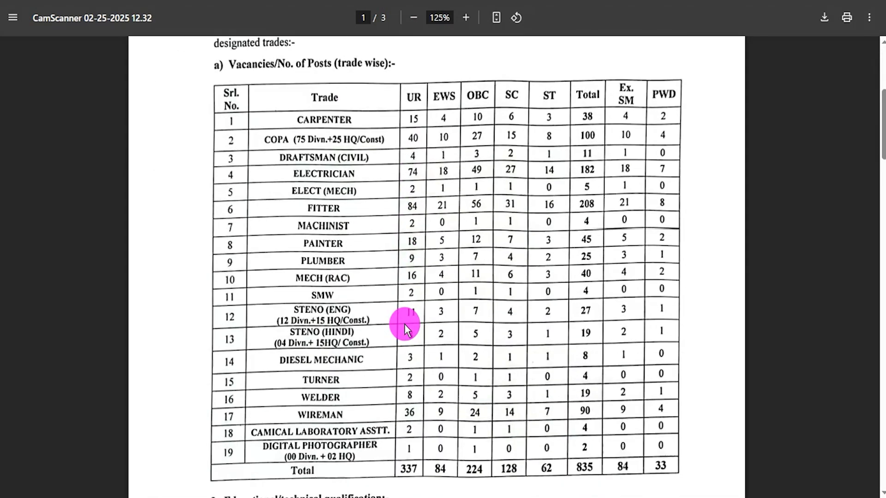
{"action": "scroll", "coordinate": [407, 326], "scroll_direction": "down", "scroll_amount": 8}
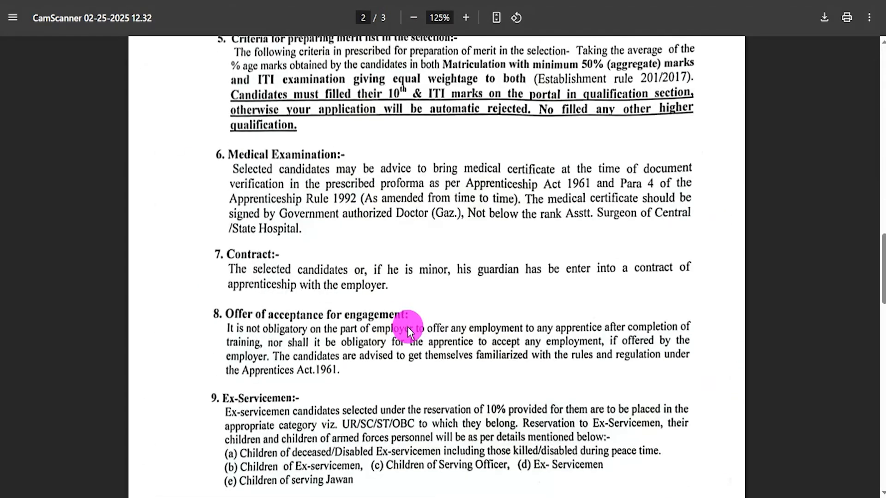
{"action": "scroll", "coordinate": [408, 327], "scroll_direction": "down", "scroll_amount": 9}
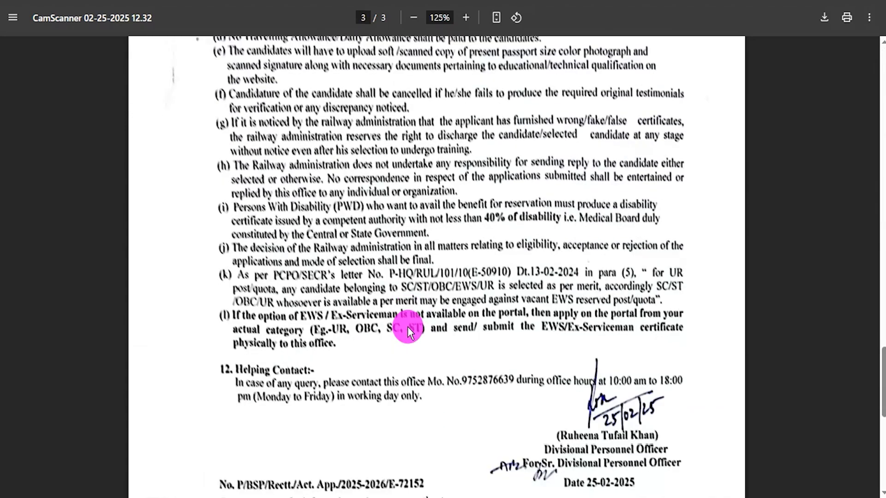
{"action": "scroll", "coordinate": [408, 327], "scroll_direction": "down", "scroll_amount": 6}
{"action": "scroll", "coordinate": [407, 327], "scroll_direction": "up", "scroll_amount": 18}
{"action": "scroll", "coordinate": [408, 327], "scroll_direction": "up", "scroll_amount": 20}
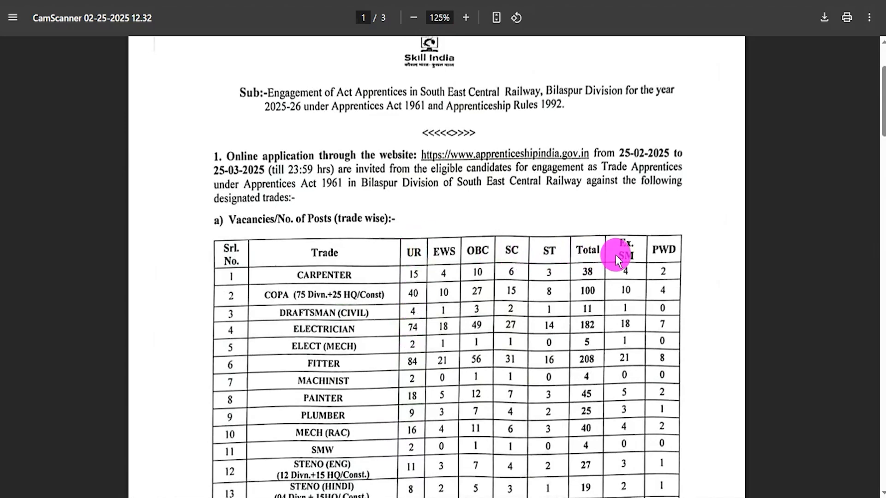
{"action": "scroll", "coordinate": [507, 248], "scroll_direction": "up", "scroll_amount": 3}
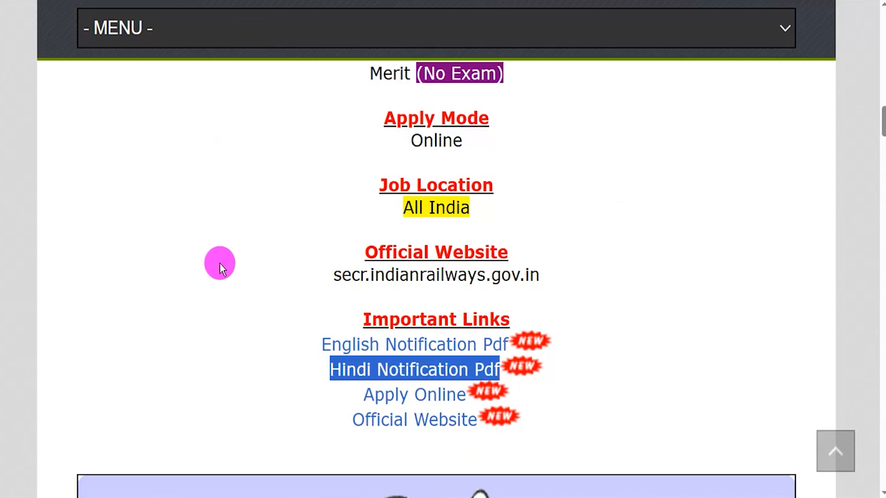
Step: Go from the article's Apply Online link to the apprenticeship portal's candidate login and registration page
{"action": "left_click", "coordinate": [328, 395]}
{"action": "left_click_drag", "start_coordinate": [345, 394], "coordinate": [465, 400]}
{"action": "left_click_drag", "start_coordinate": [340, 399], "coordinate": [467, 403]}
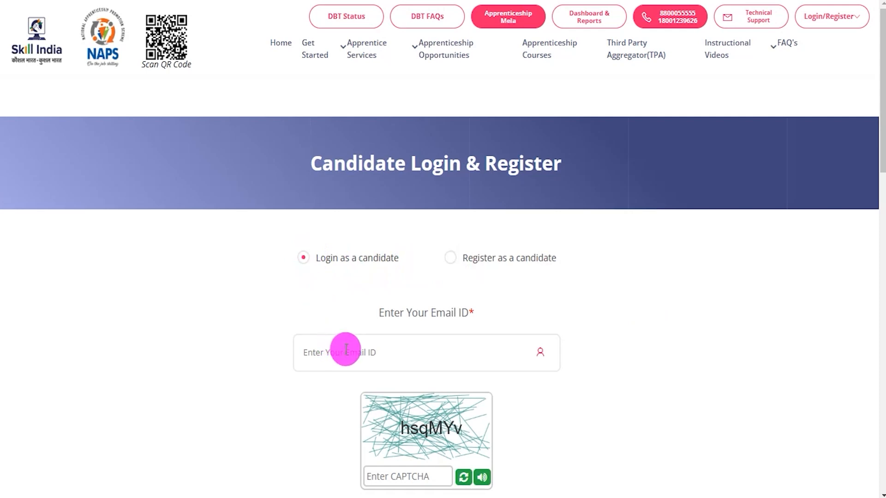
Step: Look over the candidate login form and choose to register as a candidate instead
{"action": "scroll", "coordinate": [692, 369], "scroll_direction": "down", "scroll_amount": 1}
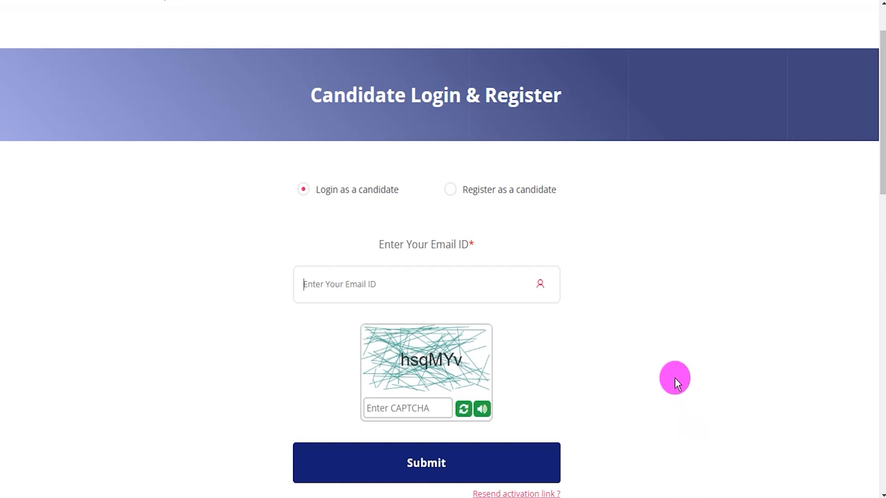
{"action": "scroll", "coordinate": [674, 377], "scroll_direction": "up", "scroll_amount": 2}
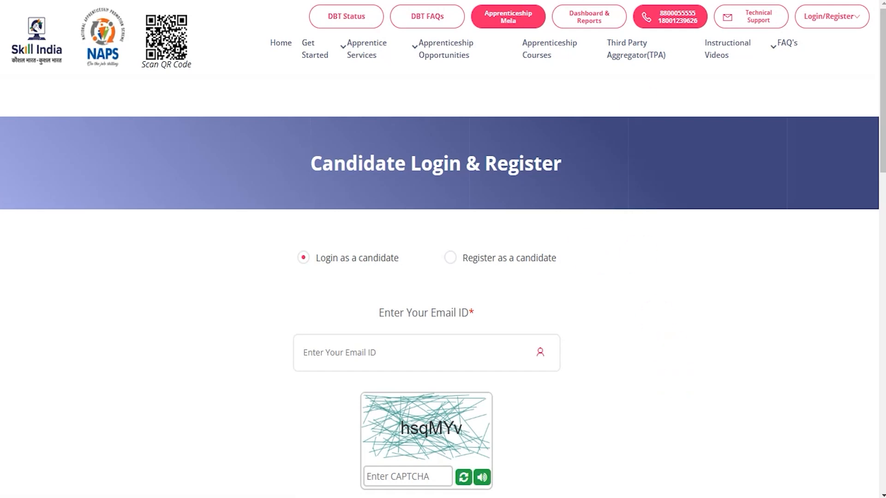
{"action": "left_click_drag", "start_coordinate": [646, 349], "coordinate": [532, 269]}
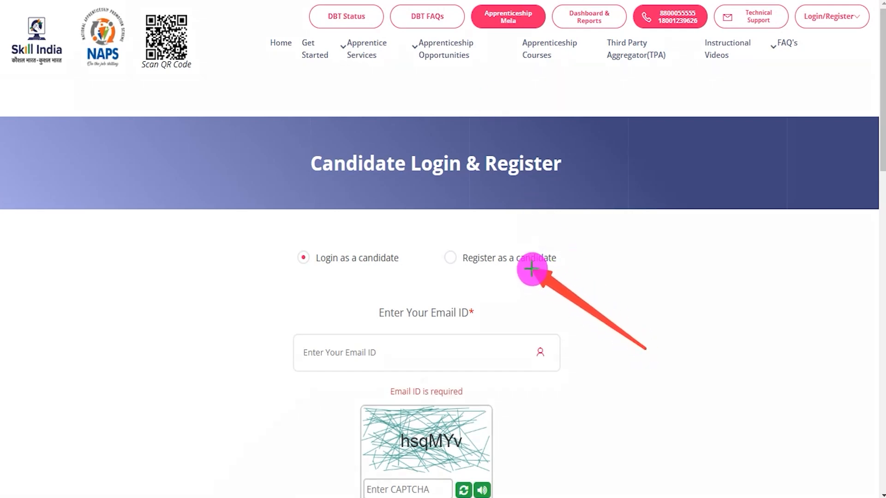
{"action": "left_click_drag", "start_coordinate": [431, 239], "coordinate": [465, 271]}
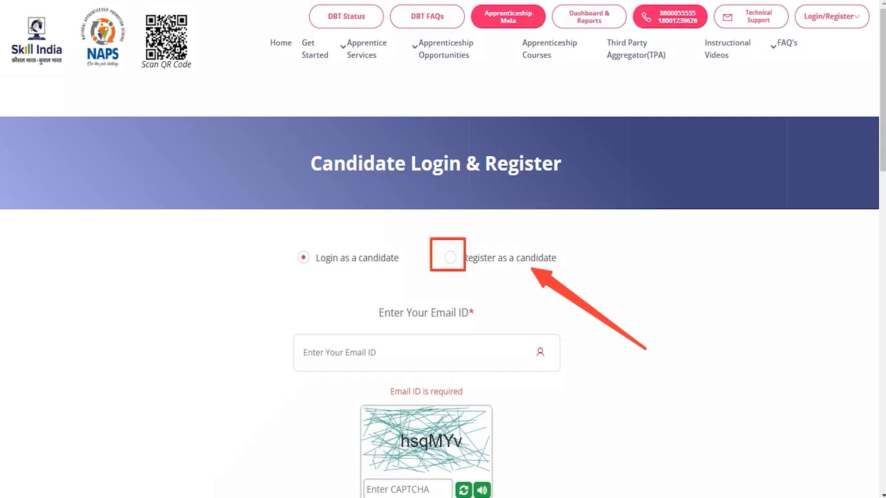
{"action": "left_click", "coordinate": [450, 257]}
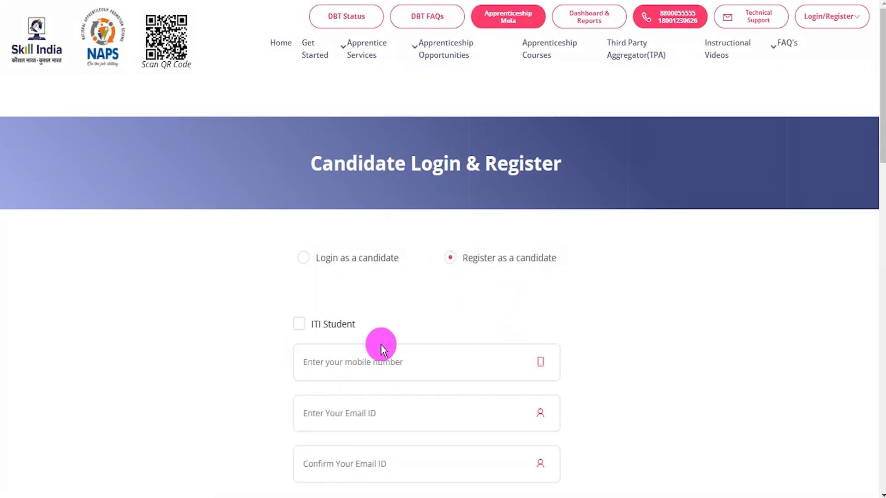
Step: Turn on the ITI Student option to view its roll number form, and turn the option off again
{"action": "scroll", "coordinate": [381, 344], "scroll_direction": "down", "scroll_amount": 3}
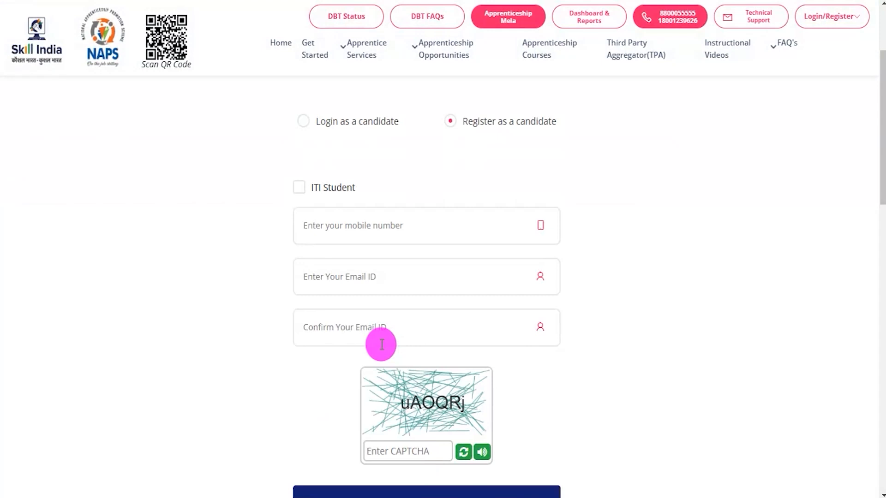
{"action": "left_click", "coordinate": [302, 194]}
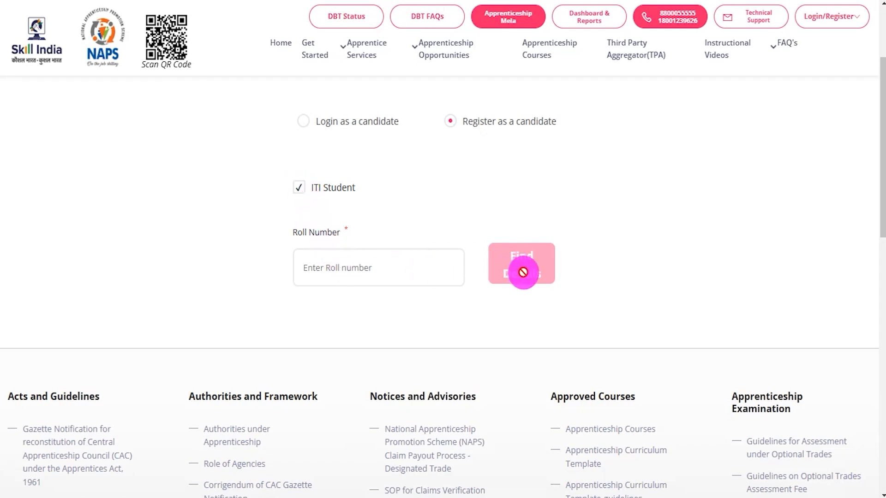
{"action": "left_click", "coordinate": [300, 187]}
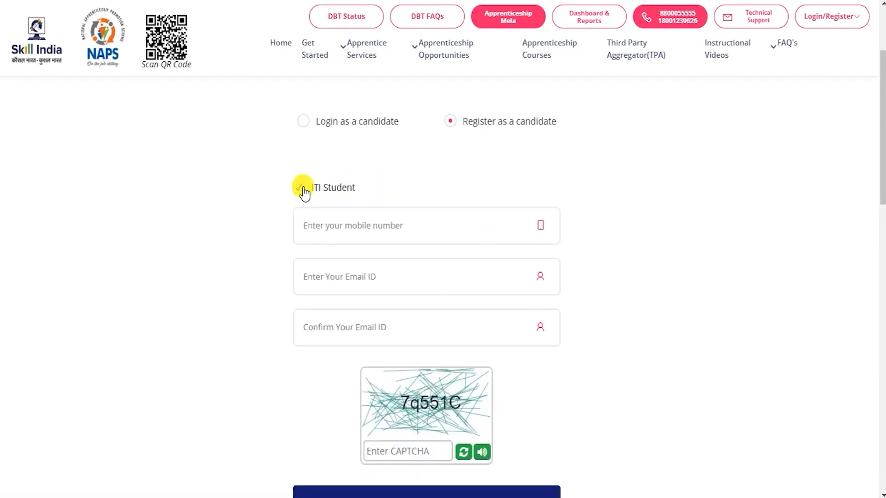
Step: Go through the registration form's mobile number, email ID, confirm email ID and CAPTCHA fields
{"action": "left_click", "coordinate": [347, 226]}
{"action": "left_click", "coordinate": [424, 1]}
{"action": "mouse_move", "coordinate": [287, 281]}
{"action": "left_mouse_down"}
{"action": "mouse_move", "coordinate": [421, 288]}
{"action": "mouse_move", "coordinate": [573, 332]}
{"action": "left_mouse_up"}
{"action": "mouse_move", "coordinate": [279, 339]}
{"action": "left_mouse_down"}
{"action": "mouse_move", "coordinate": [534, 370]}
{"action": "mouse_move", "coordinate": [575, 384]}
{"action": "left_mouse_up"}
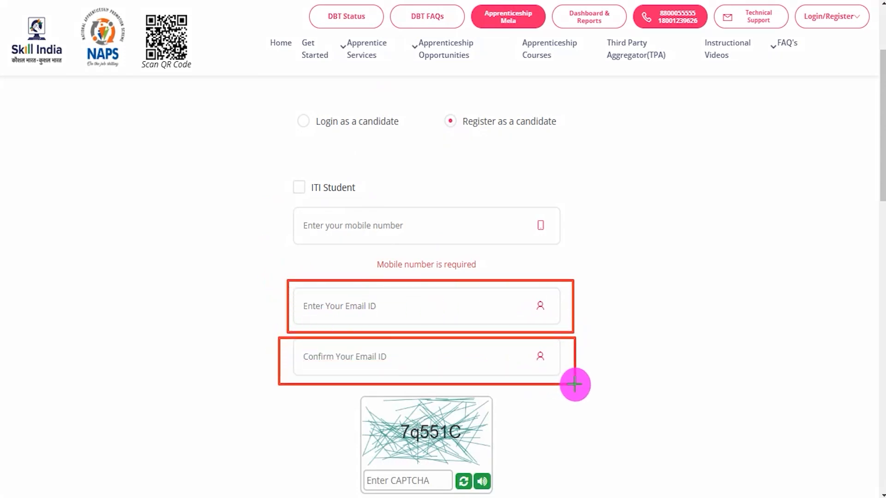
{"action": "mouse_move", "coordinate": [353, 393]}
{"action": "left_mouse_down"}
{"action": "mouse_move", "coordinate": [506, 425]}
{"action": "mouse_move", "coordinate": [510, 453]}
{"action": "left_mouse_up"}
{"action": "key", "text": "Escape"}
{"action": "left_click", "coordinate": [415, 481]}
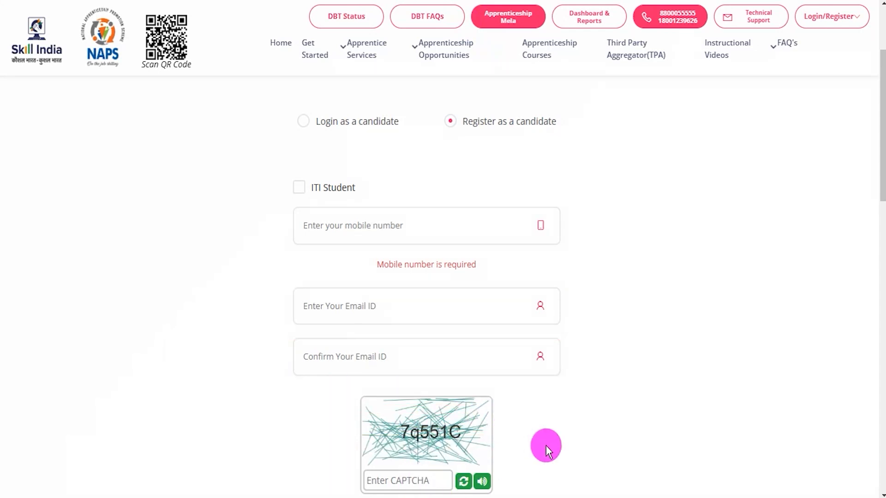
Step: Submit the candidate registration, verify it with the OTP received, and read the confirmation's Apprentice Code notice
{"action": "scroll", "coordinate": [545, 445], "scroll_direction": "down", "scroll_amount": 3}
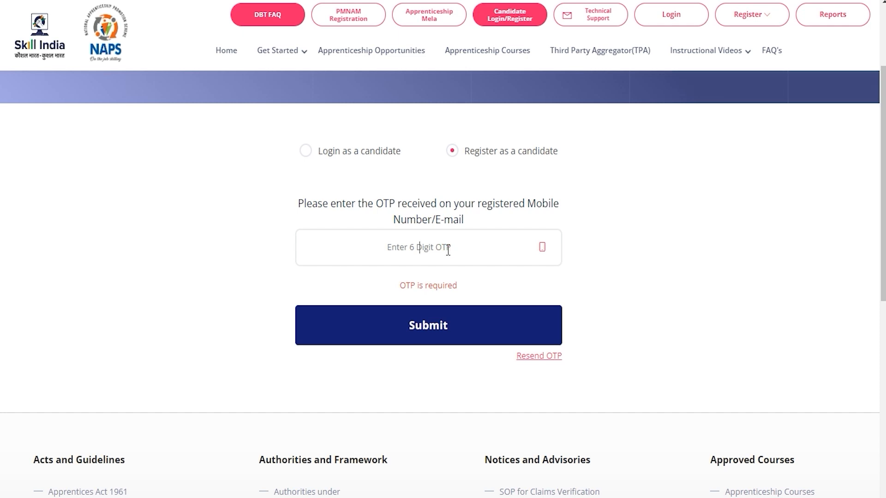
{"action": "left_click", "coordinate": [423, 338]}
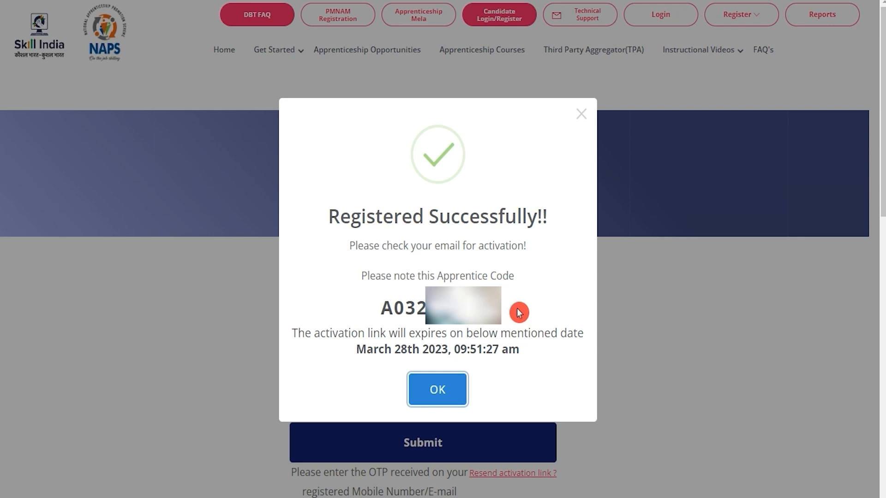
{"action": "left_click_drag", "start_coordinate": [360, 217], "coordinate": [468, 216]}
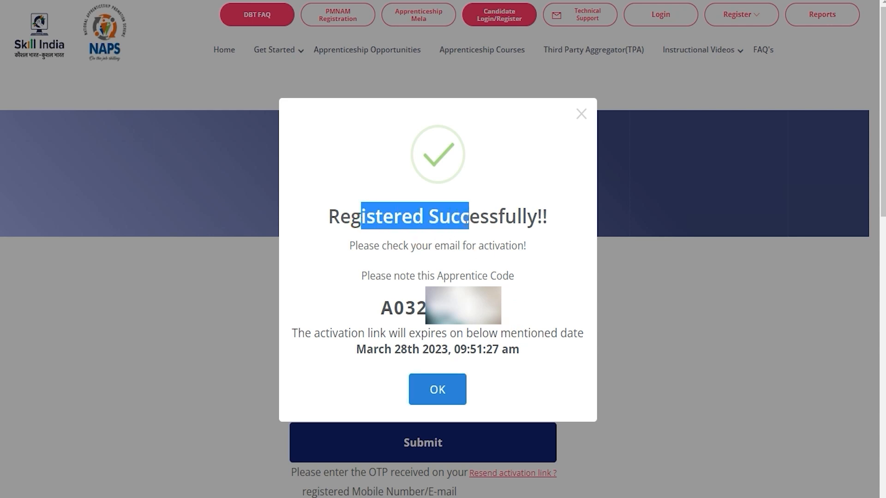
{"action": "left_click_drag", "start_coordinate": [443, 270], "coordinate": [497, 273]}
{"action": "left_click_drag", "start_coordinate": [387, 302], "coordinate": [475, 306]}
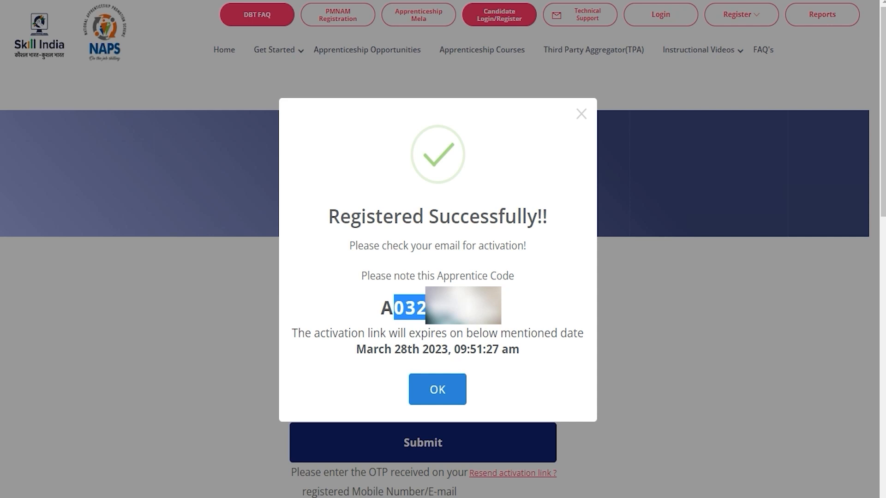
{"action": "left_click", "coordinate": [665, 353]}
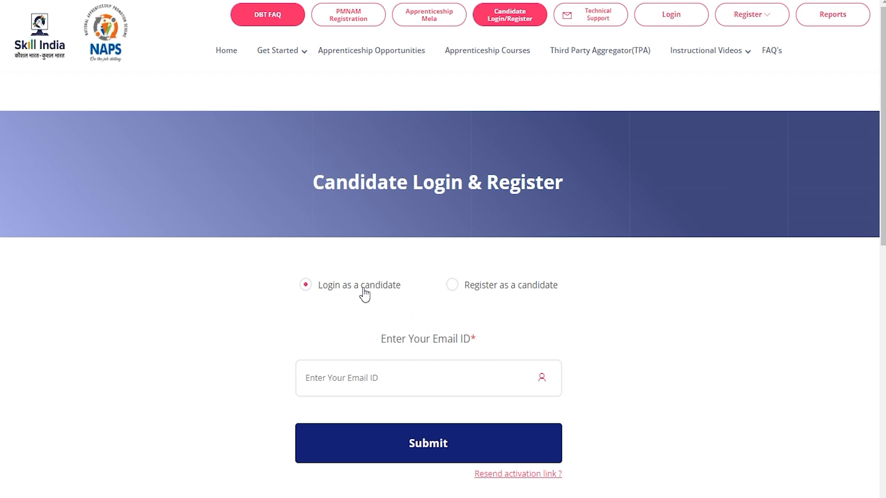
Step: Log in as a candidate with the registered email ID and the OTP received
{"action": "left_click", "coordinate": [370, 353]}
{"action": "left_click", "coordinate": [372, 379]}
{"action": "left_click", "coordinate": [385, 408]}
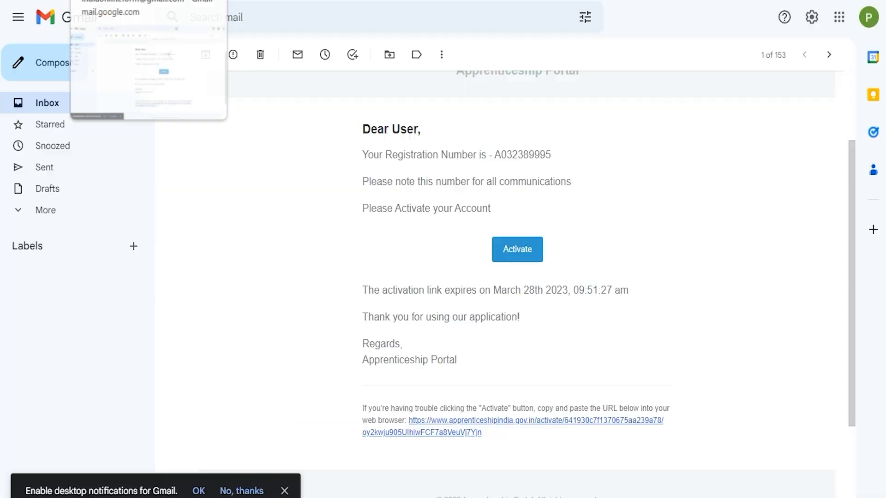
{"action": "left_click", "coordinate": [265, 308]}
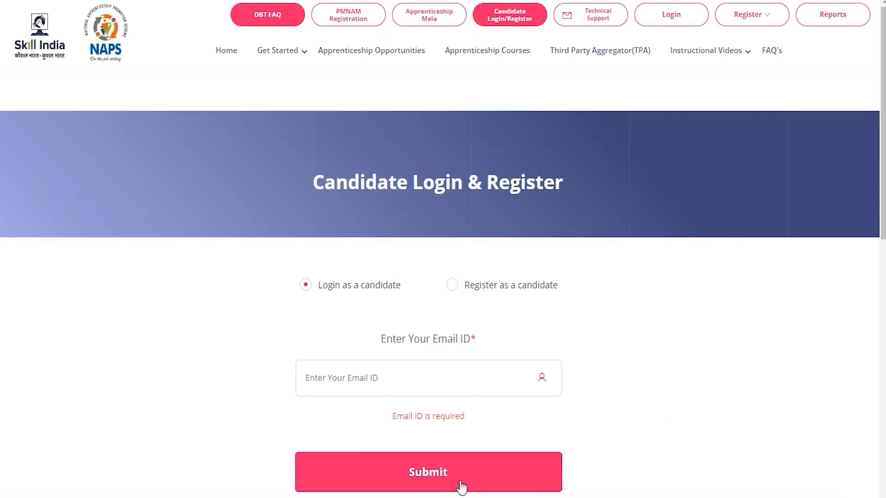
{"action": "left_click", "coordinate": [429, 379]}
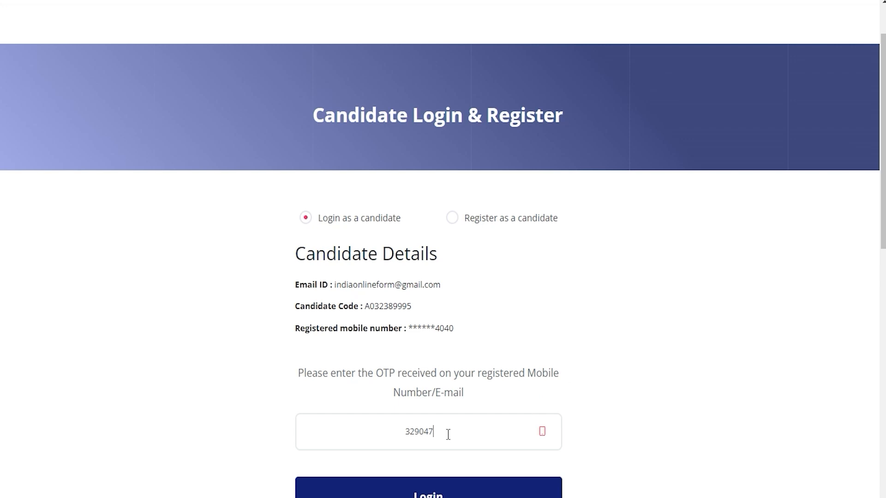
{"action": "scroll", "coordinate": [447, 439], "scroll_direction": "down", "scroll_amount": 3}
{"action": "left_click", "coordinate": [435, 375]}
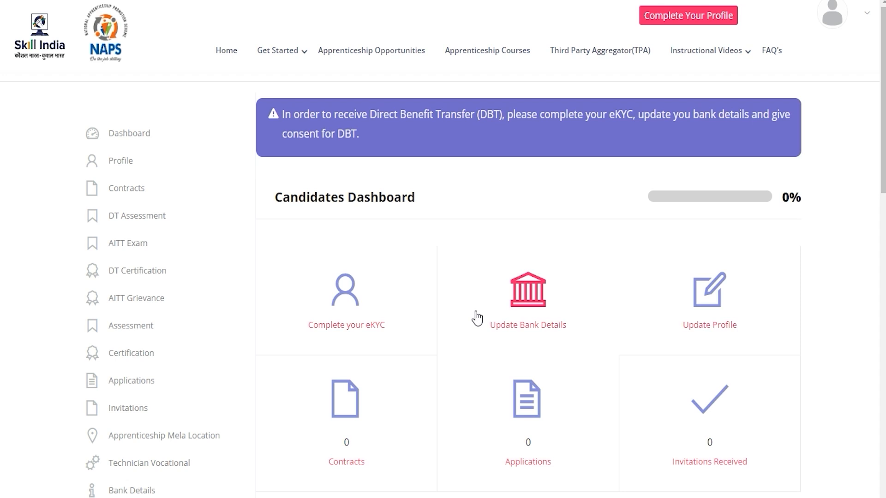
Step: Examine the dashboard's Profile Completion table, from eKYC and Bank Details to Category and Signature Image
{"action": "scroll", "coordinate": [477, 318], "scroll_direction": "down", "scroll_amount": 6}
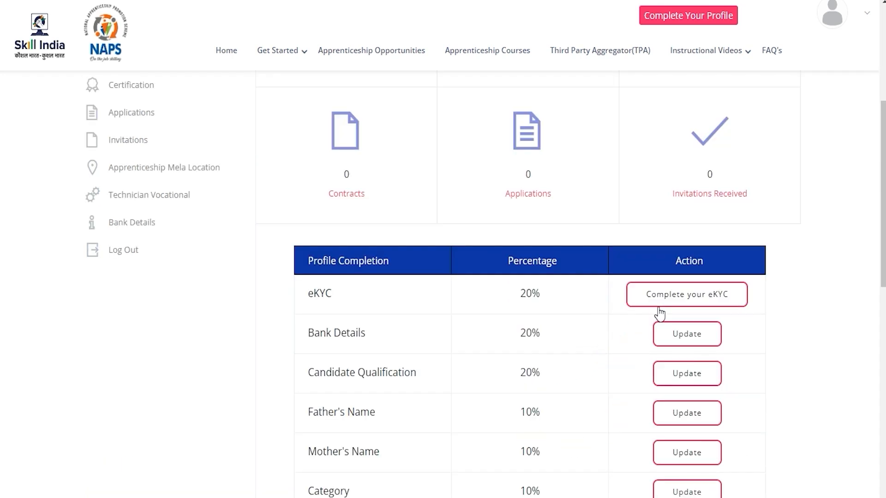
{"action": "left_click_drag", "start_coordinate": [320, 333], "coordinate": [340, 332]}
{"action": "left_click_drag", "start_coordinate": [332, 372], "coordinate": [385, 373]}
{"action": "left_click_drag", "start_coordinate": [318, 412], "coordinate": [357, 412]}
{"action": "left_click_drag", "start_coordinate": [318, 450], "coordinate": [350, 446]}
{"action": "scroll", "coordinate": [352, 429], "scroll_direction": "down", "scroll_amount": 3}
{"action": "left_click_drag", "start_coordinate": [326, 357], "coordinate": [345, 359]}
{"action": "left_click_drag", "start_coordinate": [323, 393], "coordinate": [378, 396]}
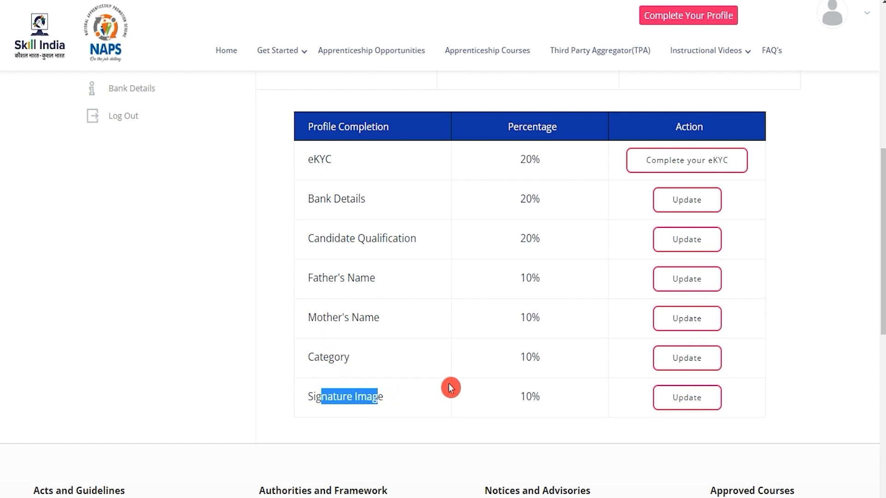
{"action": "left_click", "coordinate": [347, 199]}
{"action": "scroll", "coordinate": [356, 234], "scroll_direction": "up", "scroll_amount": 2}
{"action": "left_click_drag", "start_coordinate": [356, 234], "coordinate": [305, 226]}
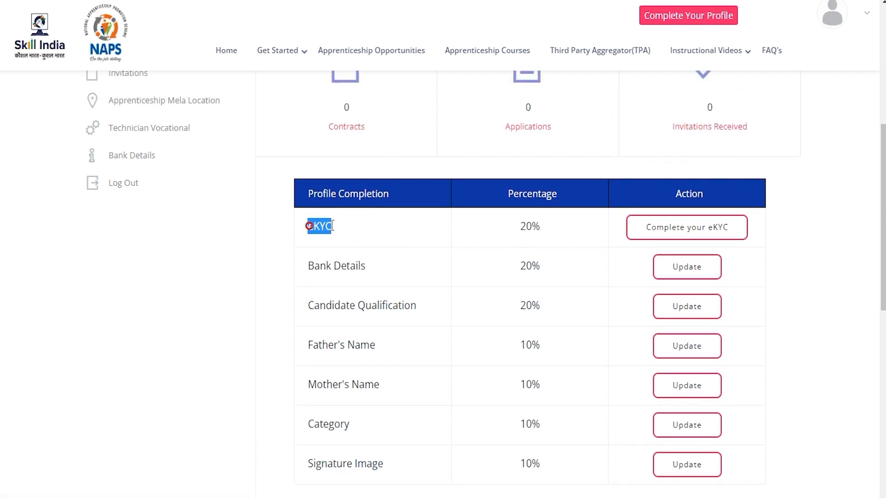
Step: Start the eKYC, enter the Aadhaar number, agree to the UIDAI authentication consent, and verify with the OTP
{"action": "left_click", "coordinate": [714, 233]}
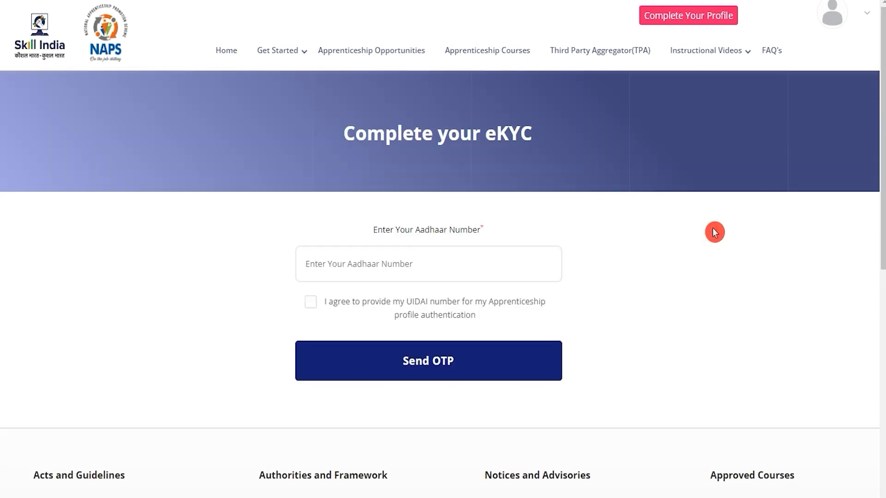
{"action": "left_click", "coordinate": [469, 262]}
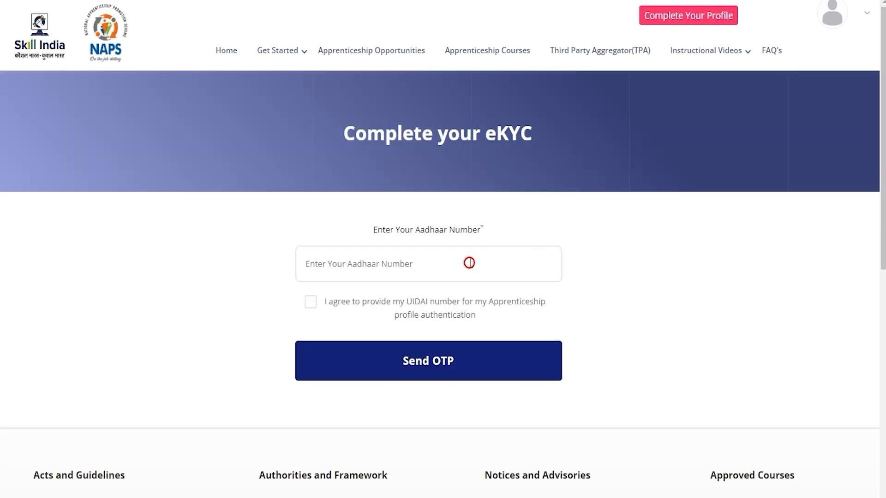
{"action": "left_click", "coordinate": [311, 305]}
{"action": "left_click", "coordinate": [311, 321]}
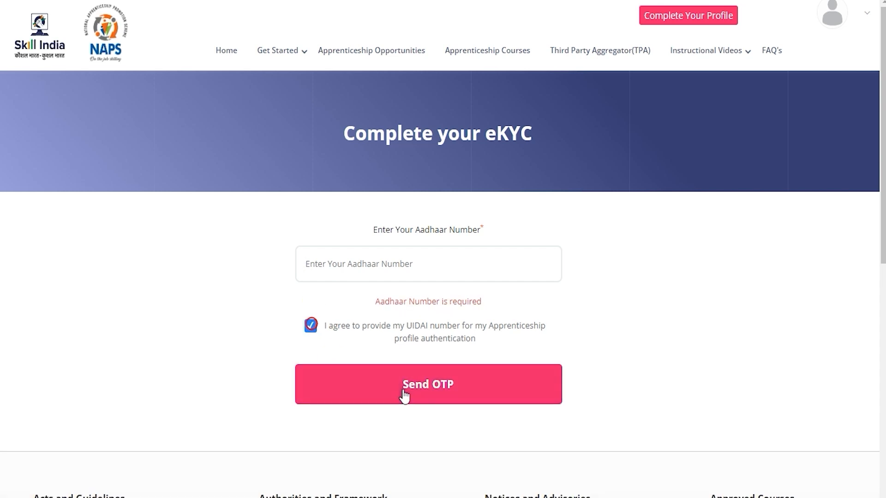
{"action": "left_click", "coordinate": [417, 300]}
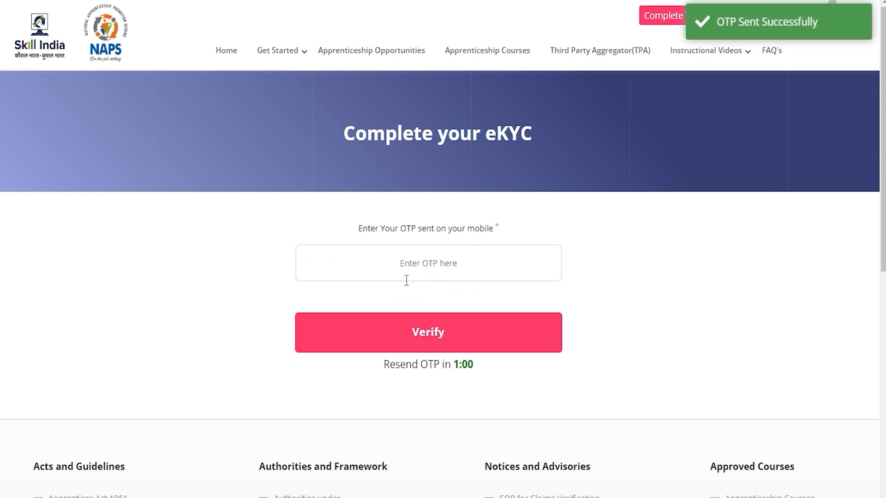
{"action": "left_click", "coordinate": [409, 260]}
{"action": "left_click", "coordinate": [658, 288]}
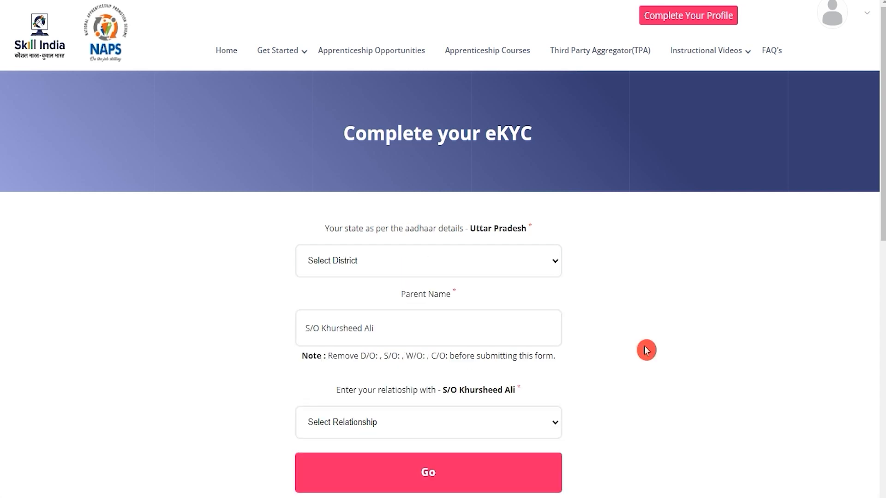
Step: Set the eKYC district to Saharanpur and check the Parent Name field
{"action": "left_click", "coordinate": [389, 275]}
{"action": "type", "text": "sa"}
{"action": "key", "text": "Return"}
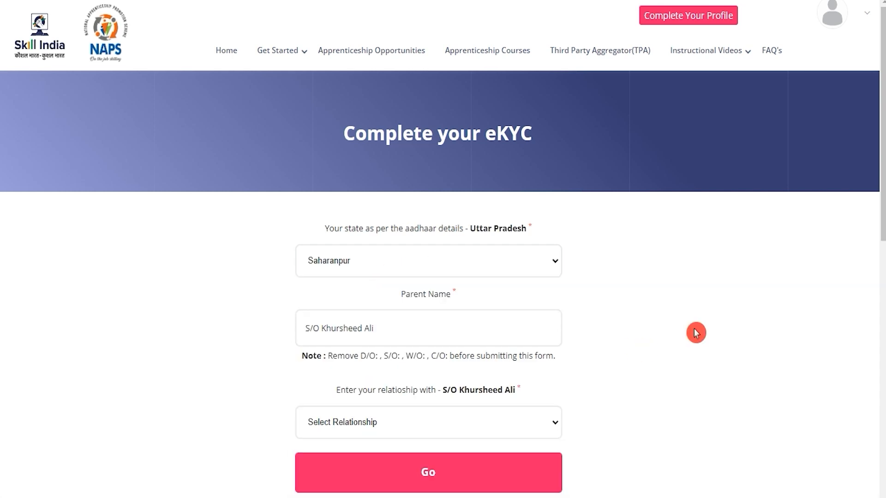
{"action": "left_click", "coordinate": [422, 300]}
{"action": "left_click_drag", "start_coordinate": [411, 295], "coordinate": [428, 296]}
{"action": "left_click", "coordinate": [390, 326]}
Step: Set the relationship to Father, submit the eKYC details and return to the dashboard
{"action": "left_click", "coordinate": [395, 424]}
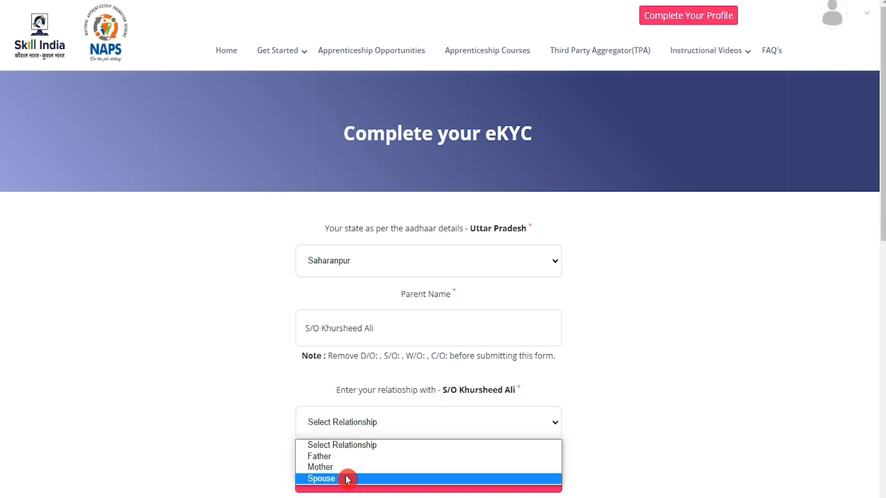
{"action": "left_click", "coordinate": [333, 457]}
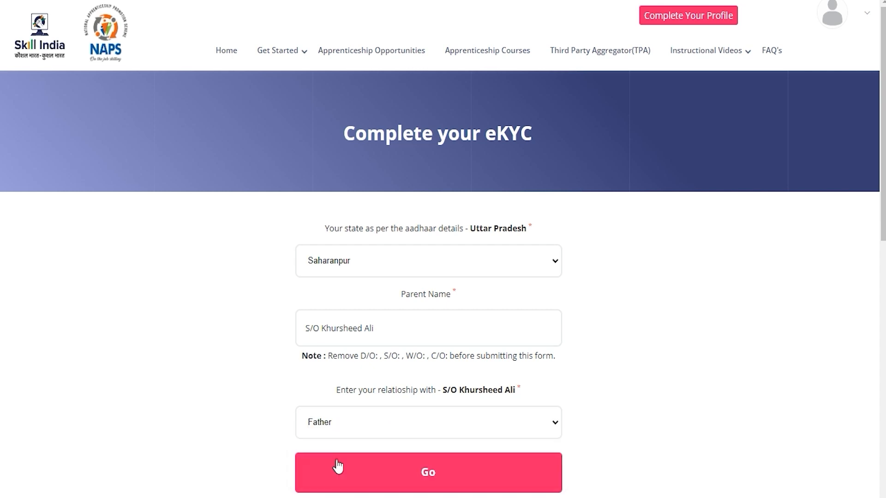
{"action": "left_click", "coordinate": [429, 475]}
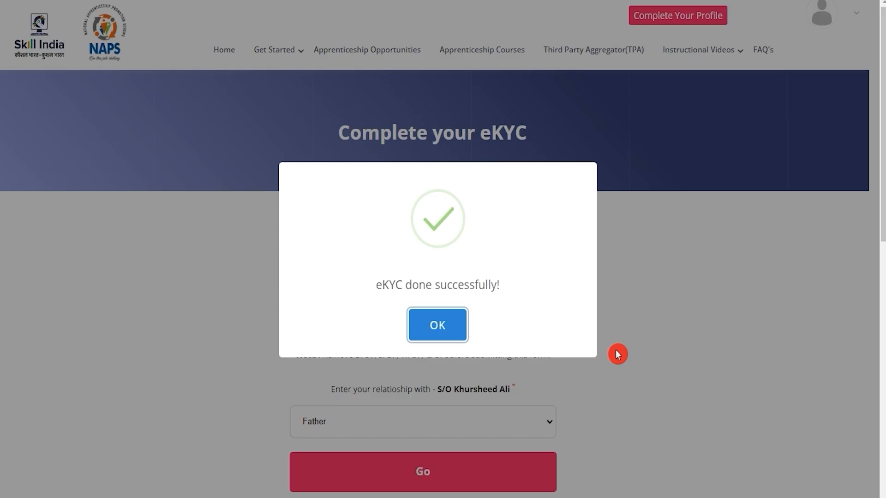
{"action": "left_click", "coordinate": [421, 334]}
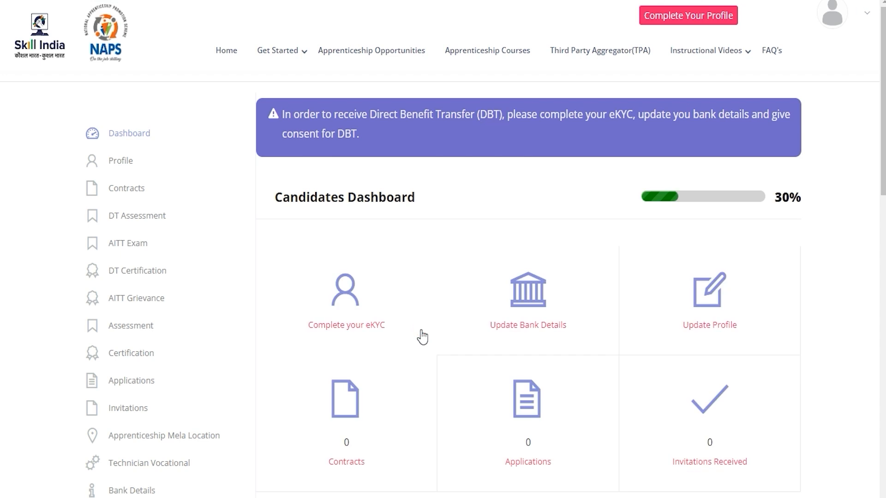
Step: Check the remaining Profile Completion items and open the Bank Details form for updating
{"action": "scroll", "coordinate": [422, 336], "scroll_direction": "down", "scroll_amount": 5}
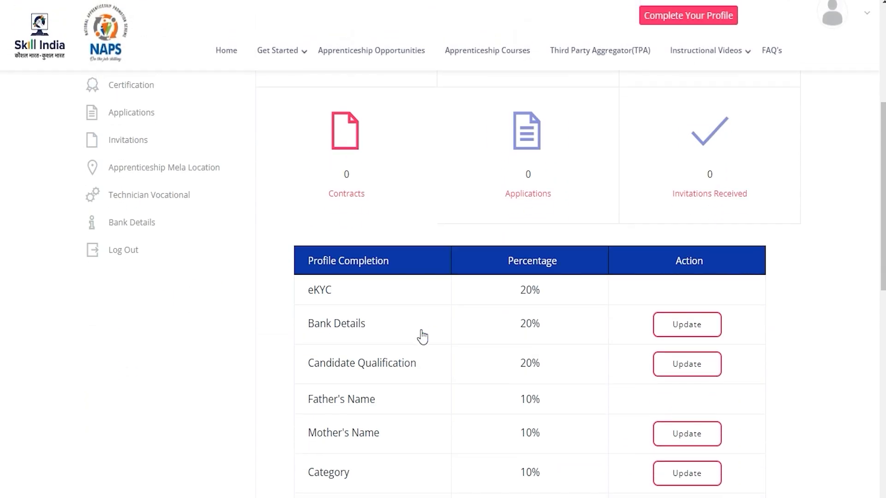
{"action": "left_click", "coordinate": [423, 333]}
{"action": "scroll", "coordinate": [423, 334], "scroll_direction": "down", "scroll_amount": 3}
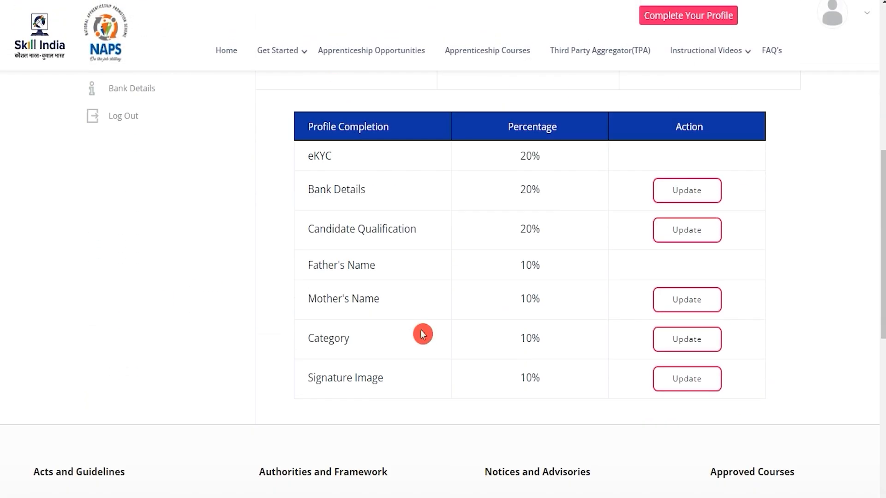
{"action": "left_click_drag", "start_coordinate": [318, 191], "coordinate": [350, 191]}
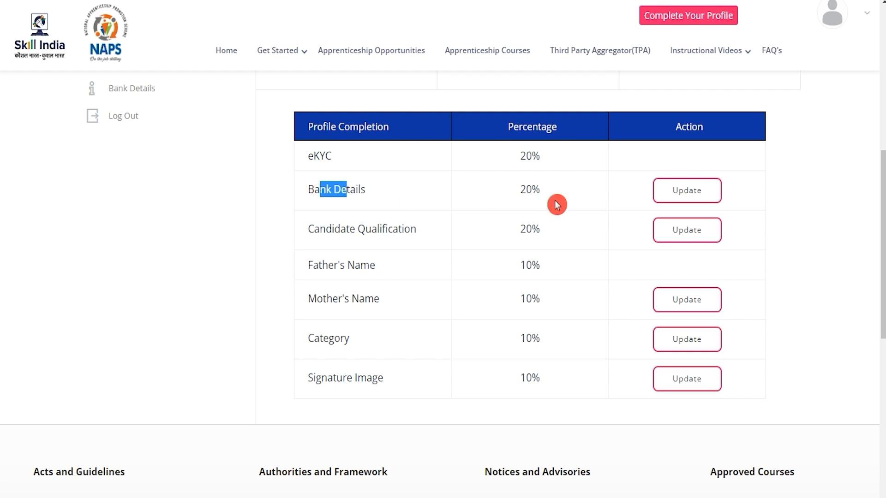
{"action": "left_click", "coordinate": [687, 196]}
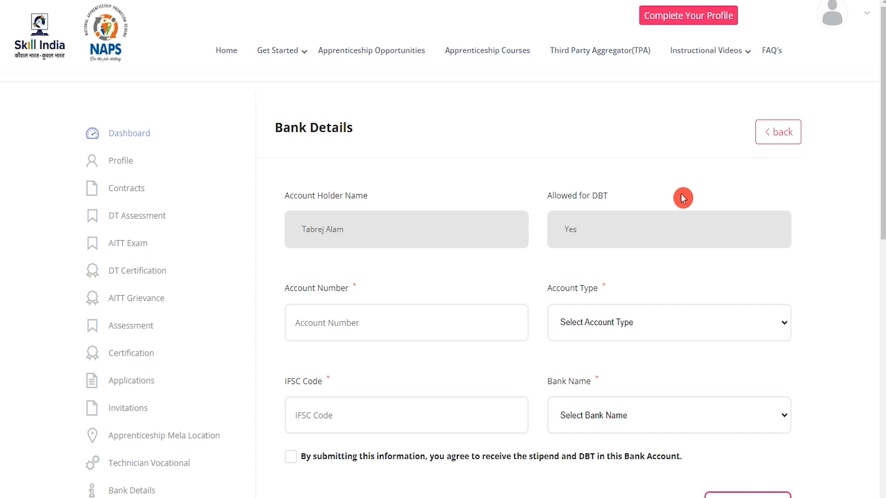
Step: Fill in the bank account number and IFSC code, choose Savings and Indian Overseas Bank, accept the stipend and DBT consent, and submit
{"action": "left_click_drag", "start_coordinate": [297, 195], "coordinate": [323, 199]}
{"action": "left_click", "coordinate": [365, 226]}
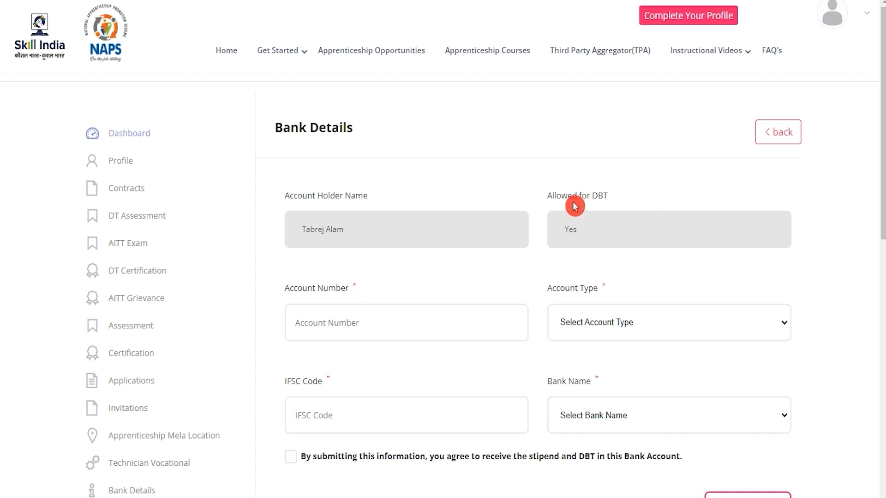
{"action": "left_click_drag", "start_coordinate": [563, 197], "coordinate": [596, 234]}
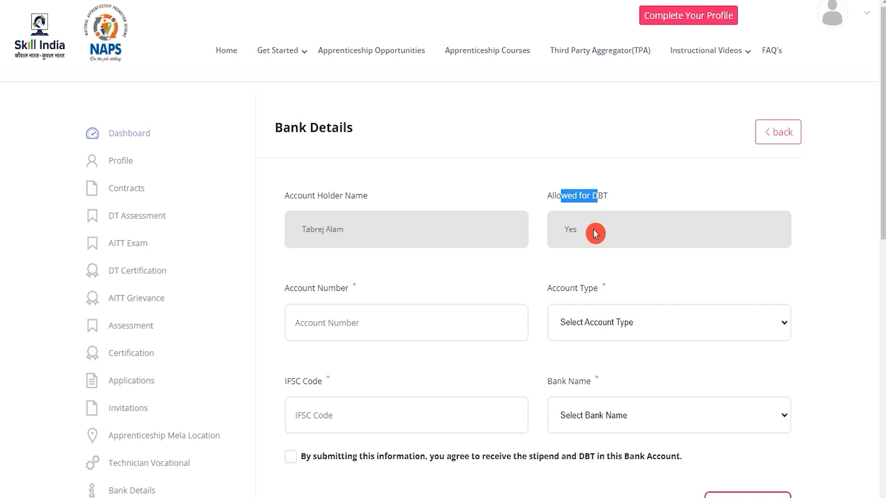
{"action": "left_click", "coordinate": [595, 234]}
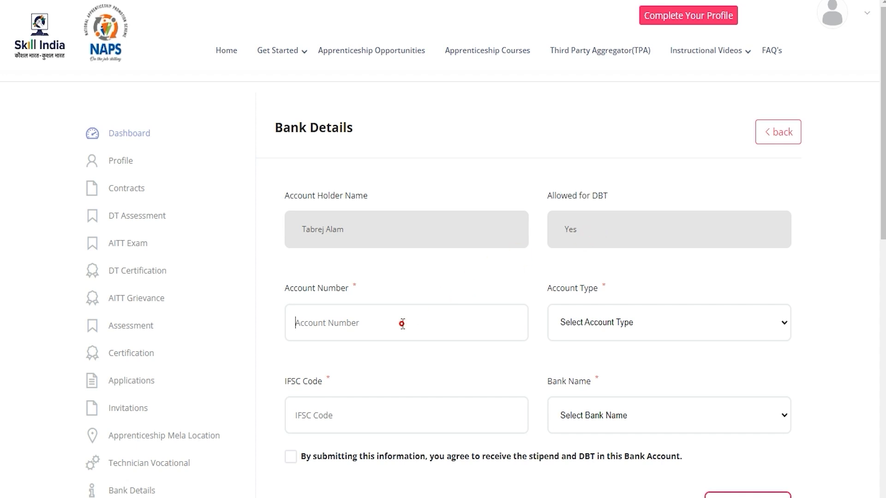
{"action": "scroll", "coordinate": [402, 324], "scroll_direction": "down", "scroll_amount": 2}
{"action": "left_click", "coordinate": [408, 272]}
{"action": "left_click", "coordinate": [609, 259]}
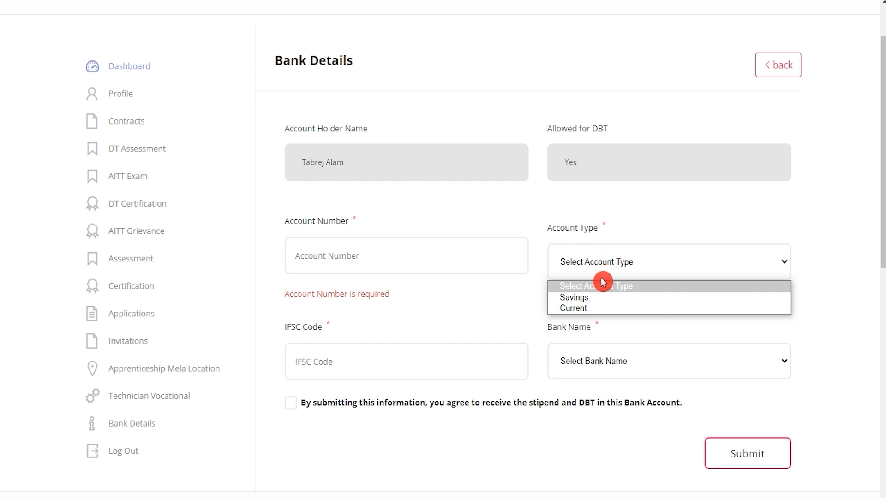
{"action": "left_click", "coordinate": [369, 361]}
{"action": "left_click", "coordinate": [370, 360]}
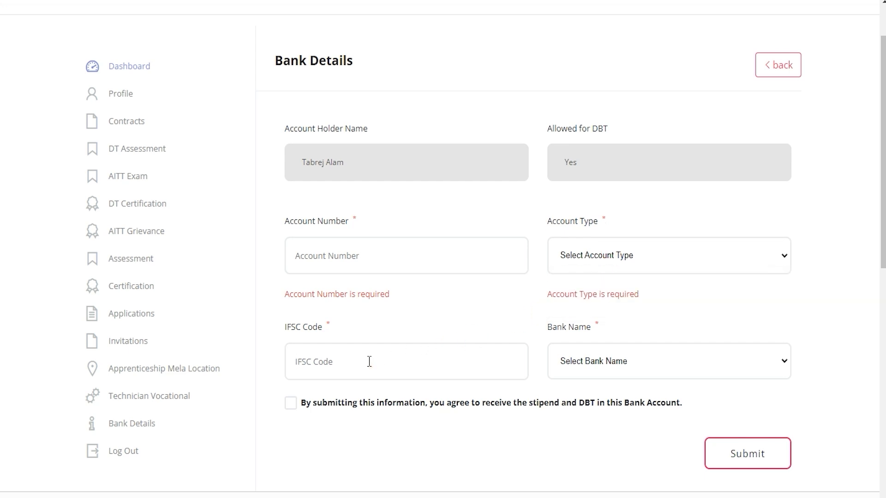
{"action": "left_click", "coordinate": [616, 367]}
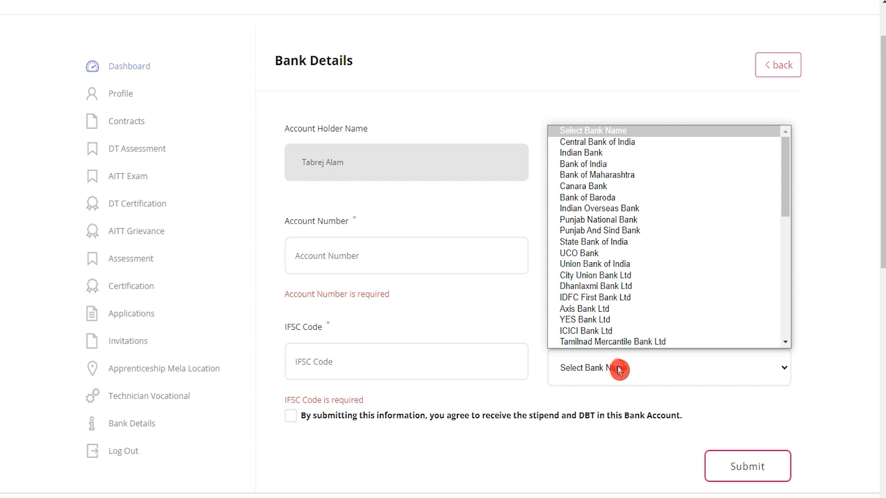
{"action": "left_click", "coordinate": [619, 370]}
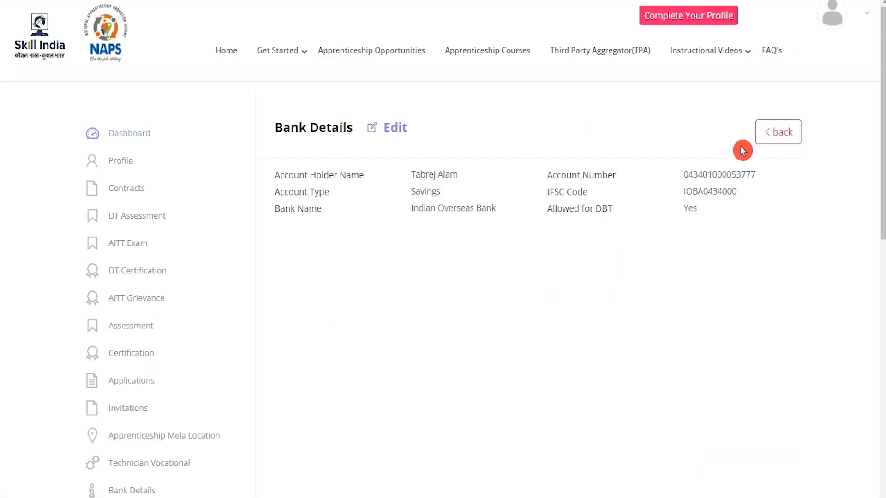
Step: Return to the dashboard and open the Candidate Qualification item of Profile Completion for updating
{"action": "left_click", "coordinate": [767, 133]}
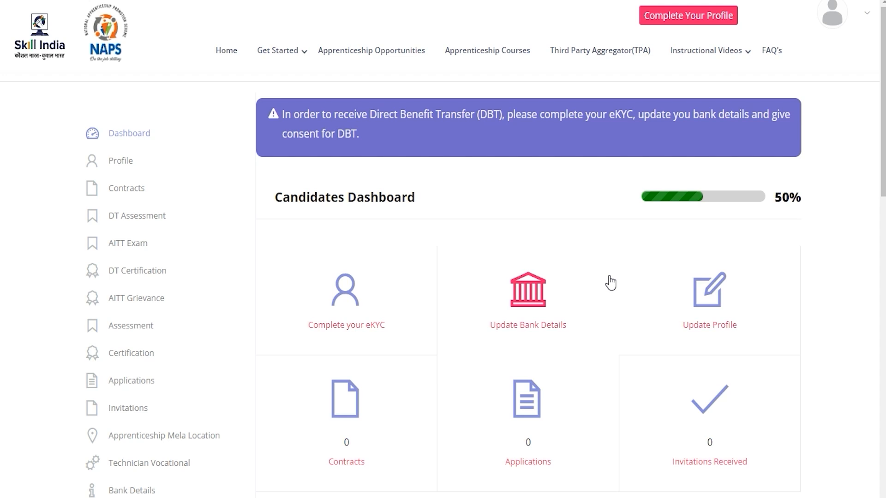
{"action": "scroll", "coordinate": [610, 282], "scroll_direction": "down", "scroll_amount": 5}
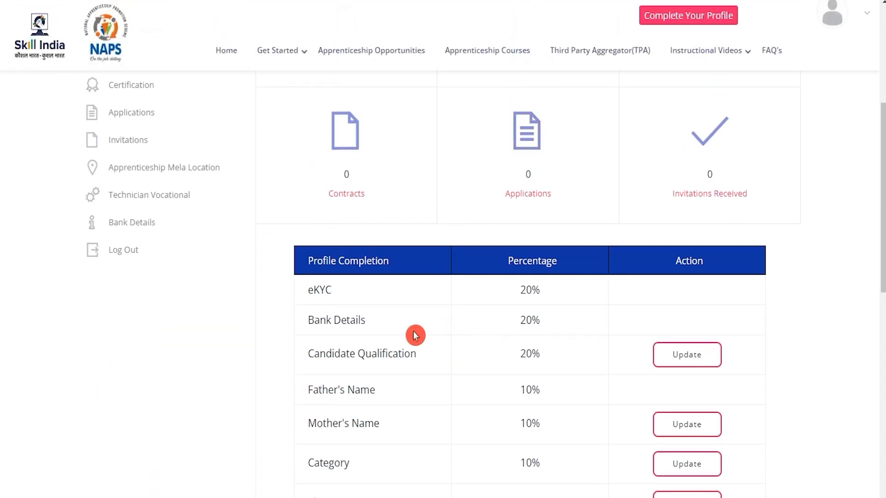
{"action": "left_click_drag", "start_coordinate": [320, 350], "coordinate": [384, 350]}
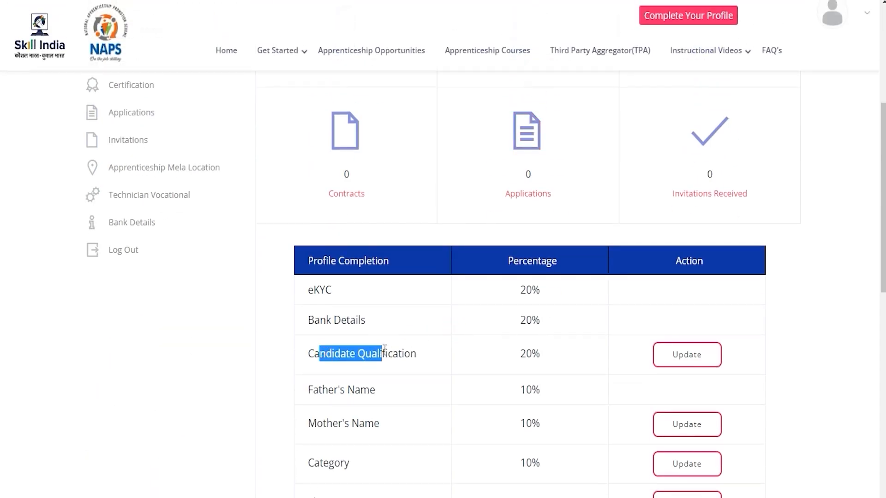
{"action": "left_click", "coordinate": [678, 365]}
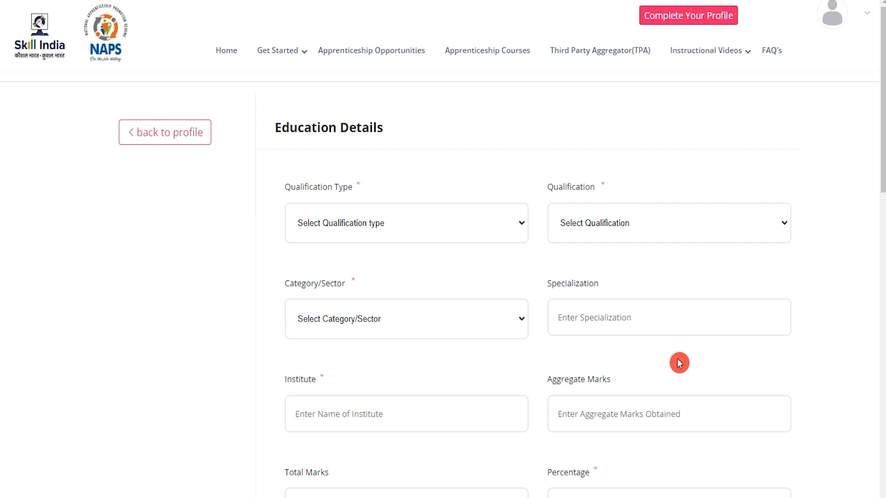
Step: Set the qualification type to Educational Qualification, the qualification to Graduate and the category/sector to B.A
{"action": "left_click", "coordinate": [417, 225]}
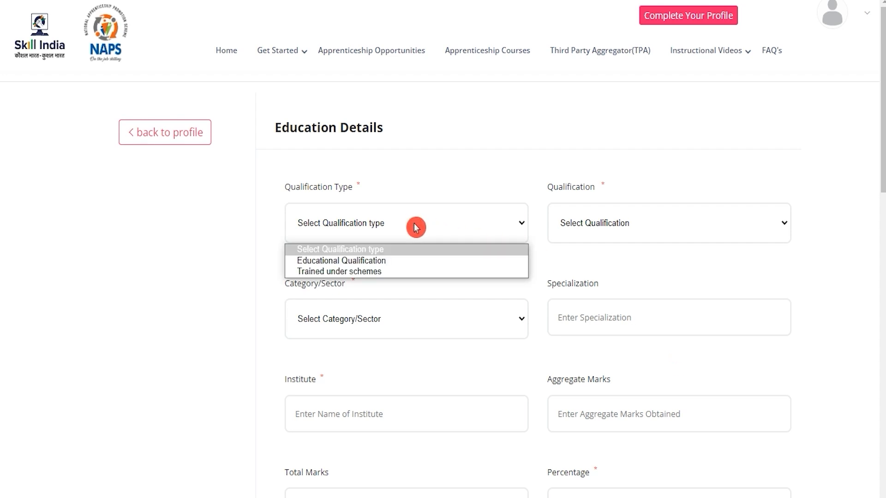
{"action": "left_click", "coordinate": [365, 262]}
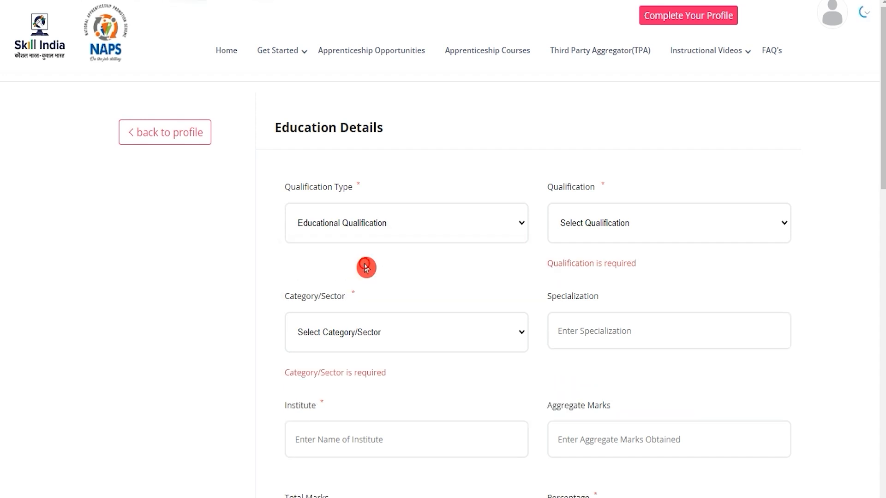
{"action": "left_click", "coordinate": [590, 226]}
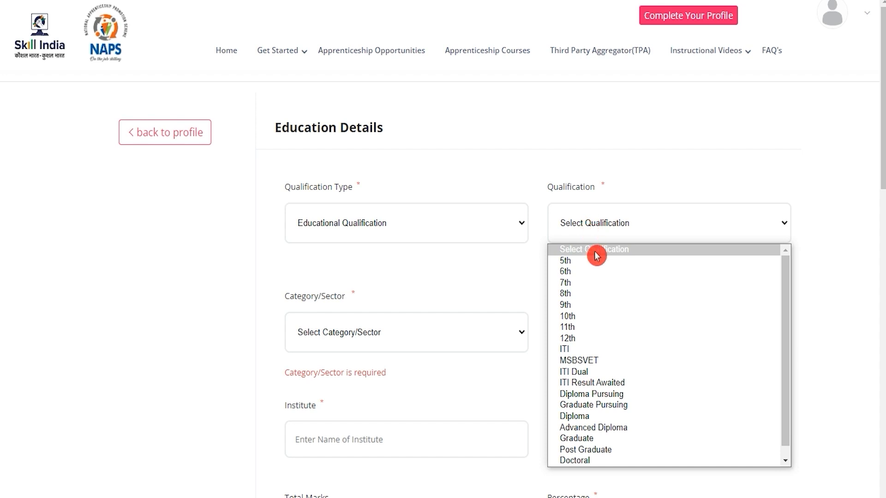
{"action": "scroll", "coordinate": [602, 368], "scroll_direction": "down", "scroll_amount": 1}
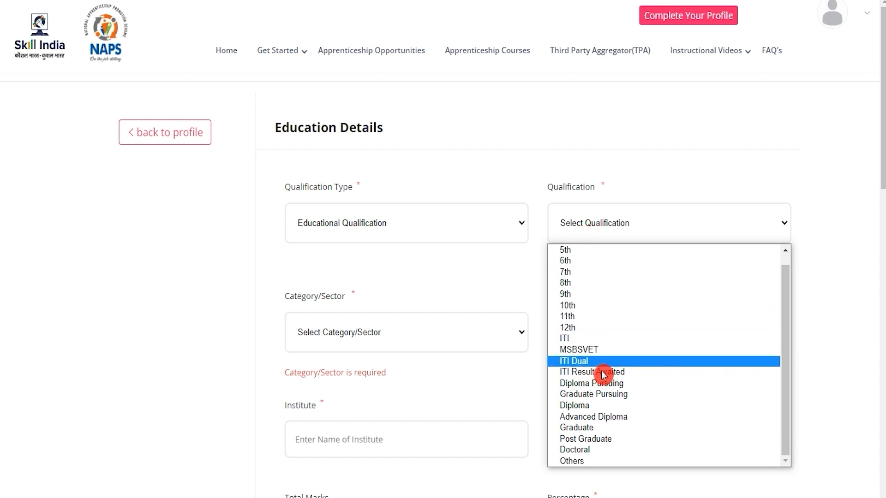
{"action": "left_click", "coordinate": [603, 427]}
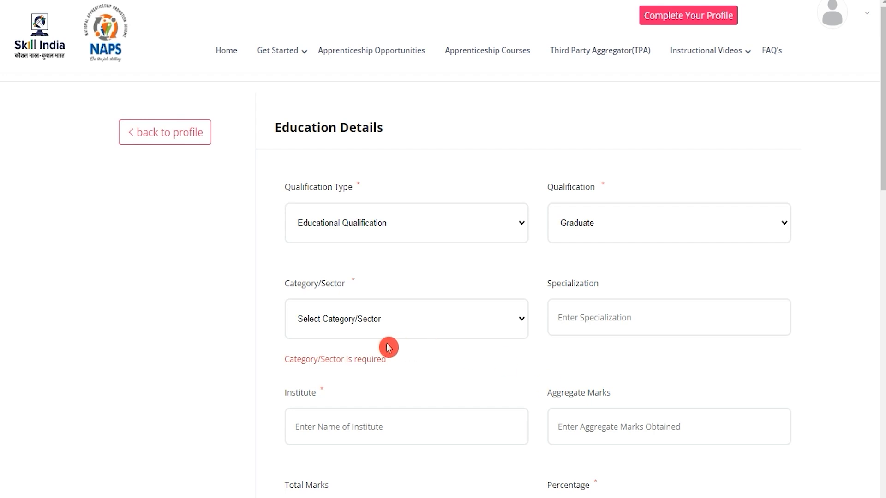
{"action": "left_click", "coordinate": [367, 329]}
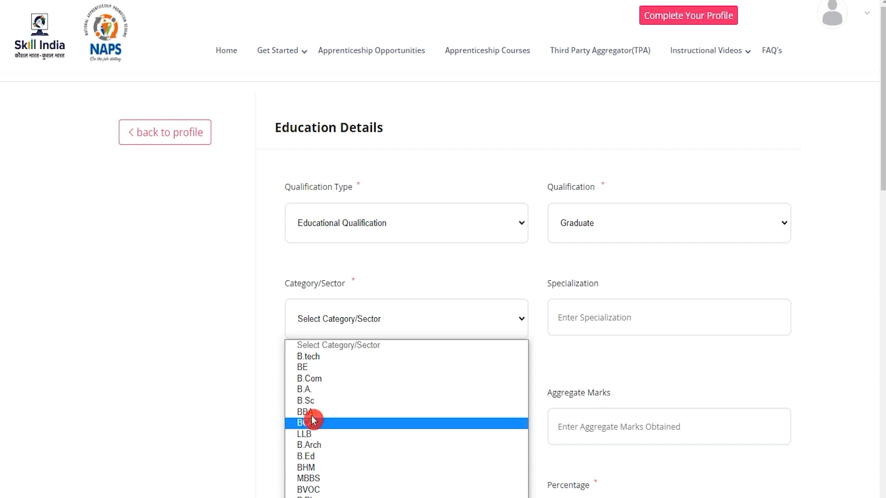
{"action": "left_click", "coordinate": [310, 390]}
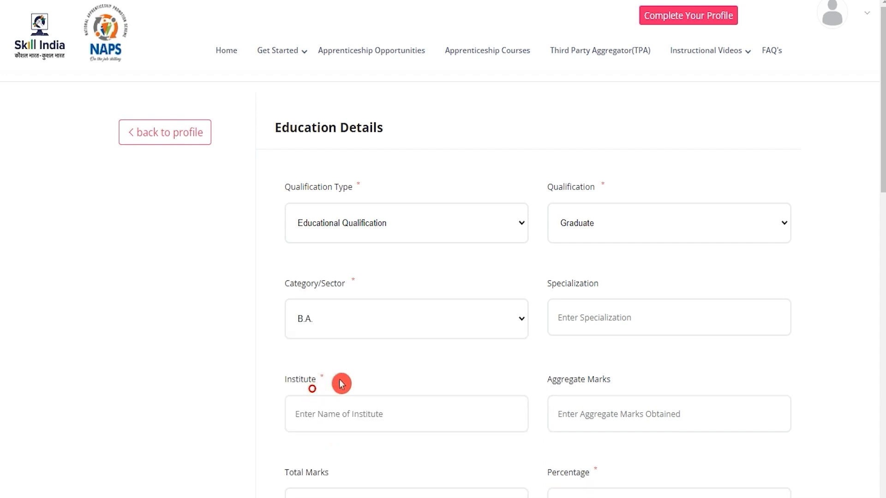
Step: Enter Art as the specialization and JIC as the institute
{"action": "left_click", "coordinate": [594, 318]}
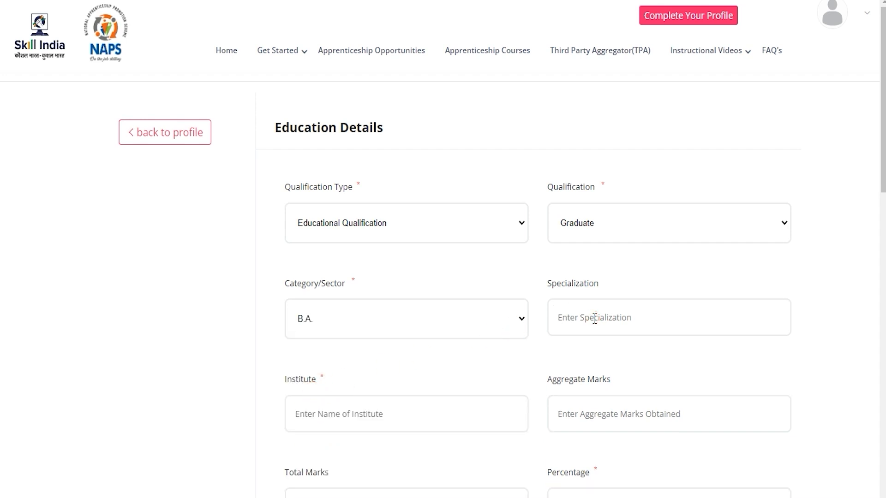
{"action": "type", "text": "Art"}
{"action": "left_click", "coordinate": [402, 419]}
{"action": "type", "text": "JIC"}
Step: Fill in 450 aggregate marks, 600 total marks and a percentage of 75
{"action": "left_click", "coordinate": [636, 416]}
{"action": "scroll", "coordinate": [685, 411], "scroll_direction": "down", "scroll_amount": 3}
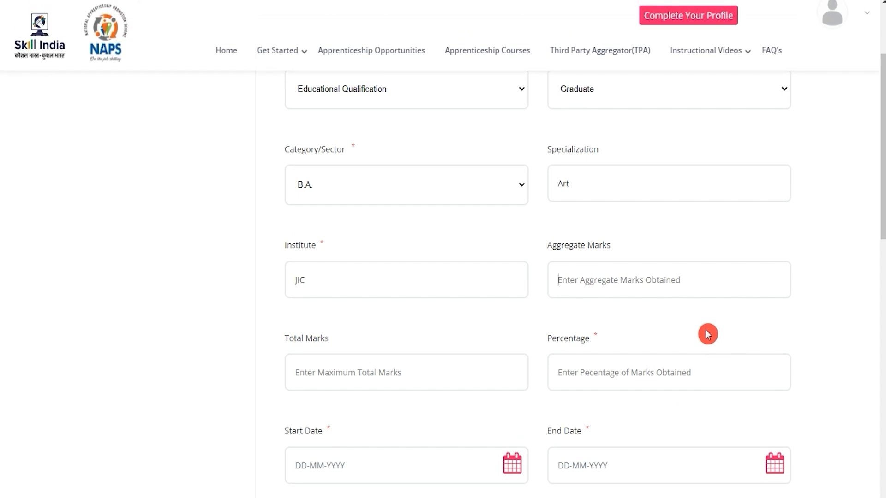
{"action": "type", "text": "450"}
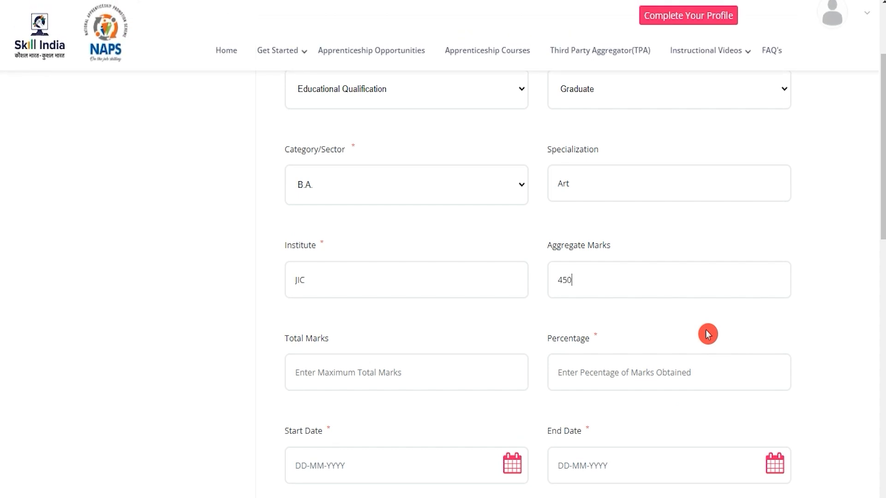
{"action": "left_click", "coordinate": [410, 369]}
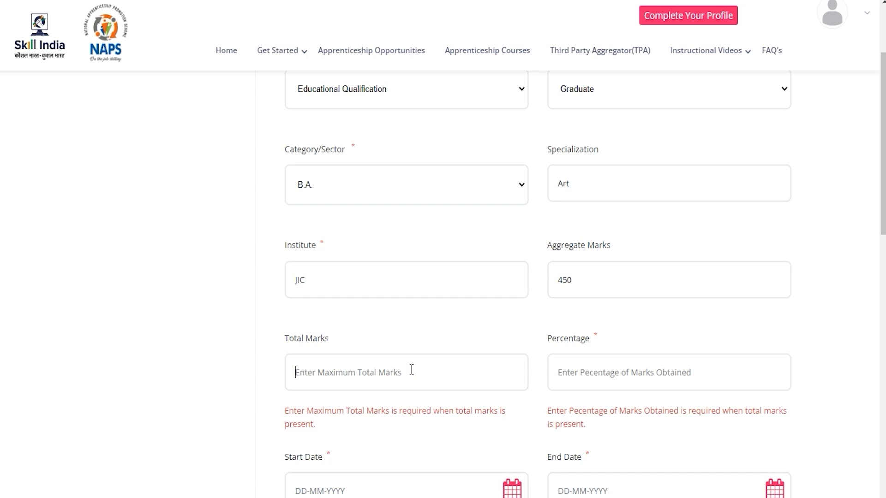
{"action": "type", "text": "600"}
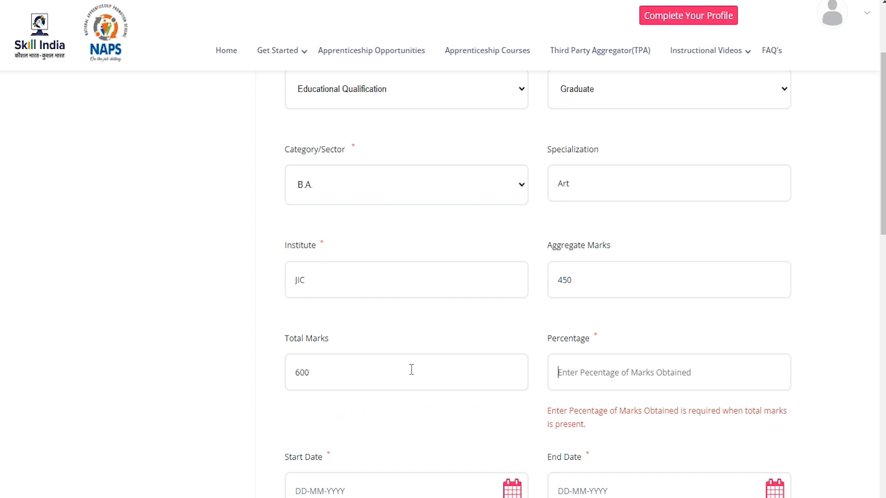
{"action": "left_click", "coordinate": [588, 372]}
{"action": "type", "text": "75"}
Step: Look at the Start Date and End Date calendars and the file selection for the Qualification Document
{"action": "scroll", "coordinate": [536, 293], "scroll_direction": "down", "scroll_amount": 3}
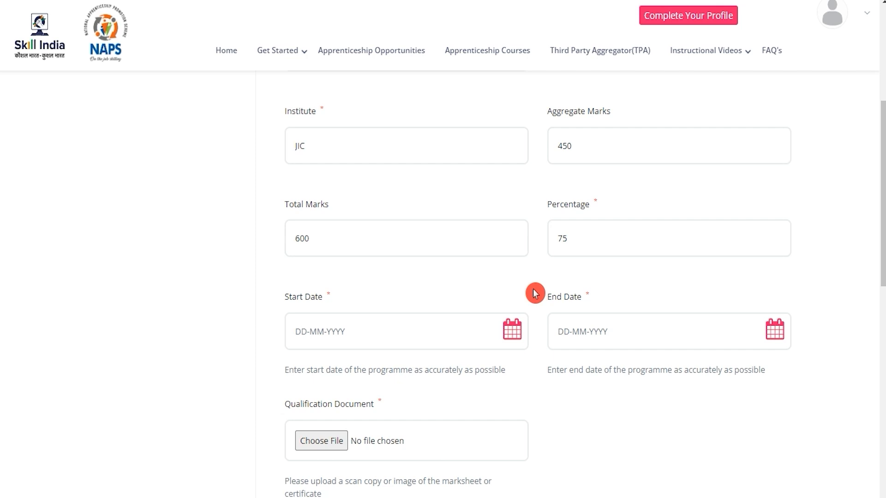
{"action": "left_click", "coordinate": [514, 331]}
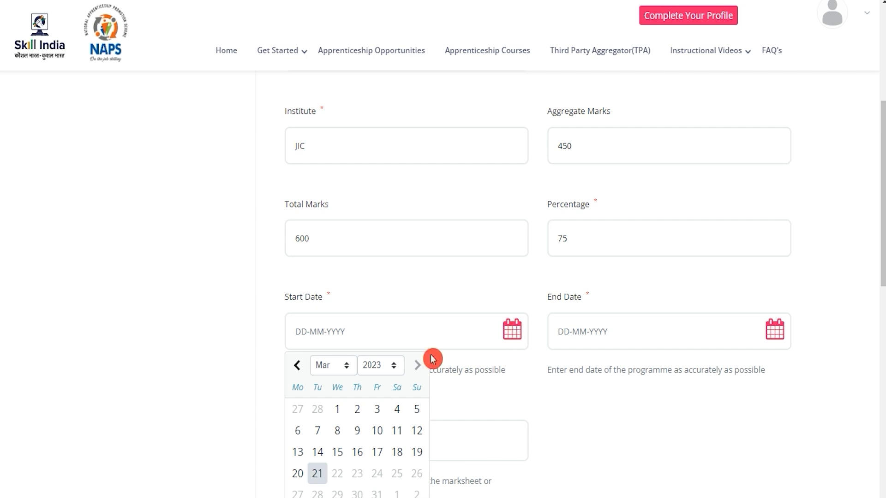
{"action": "left_click", "coordinate": [560, 355]}
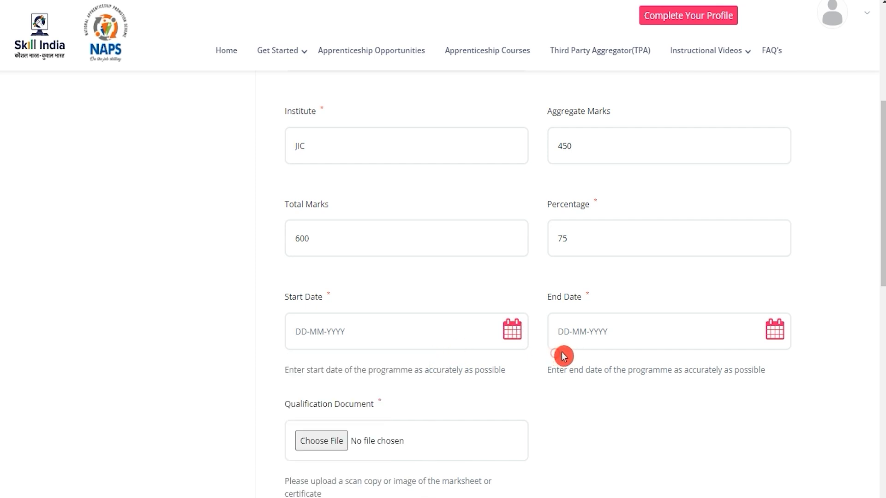
{"action": "left_click", "coordinate": [776, 333]}
{"action": "left_click", "coordinate": [826, 383]}
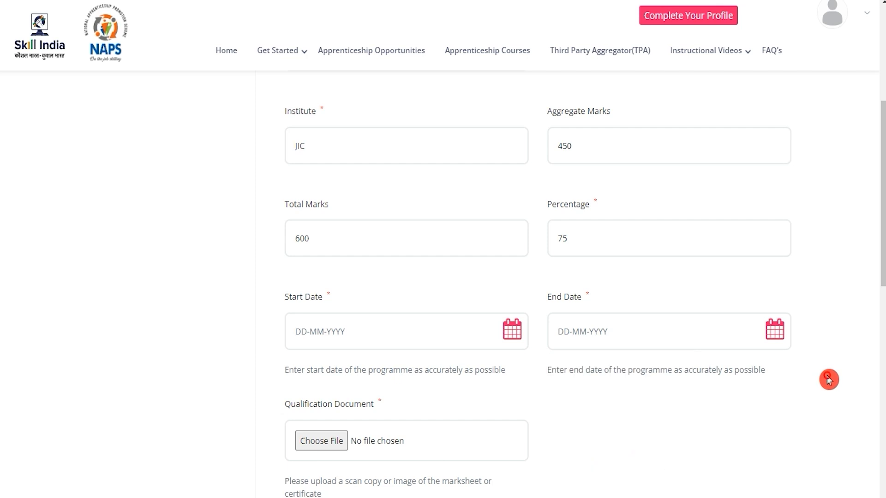
{"action": "scroll", "coordinate": [830, 379], "scroll_direction": "down", "scroll_amount": 4}
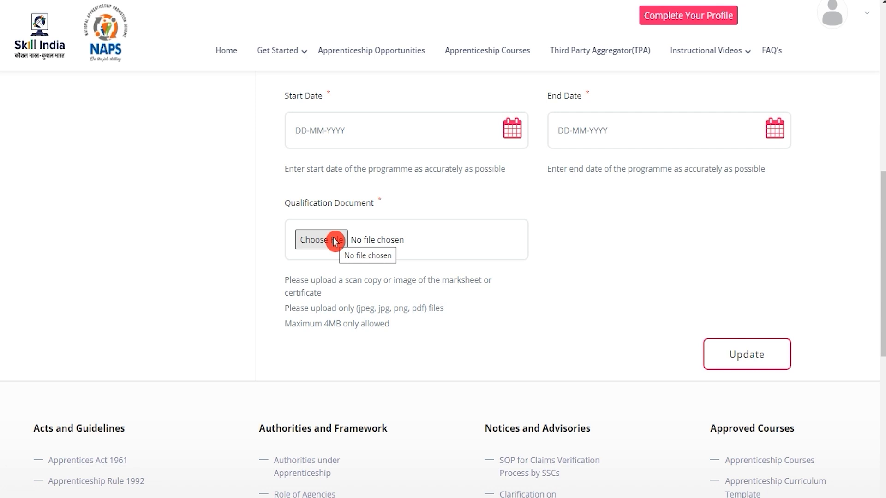
{"action": "left_click", "coordinate": [335, 240]}
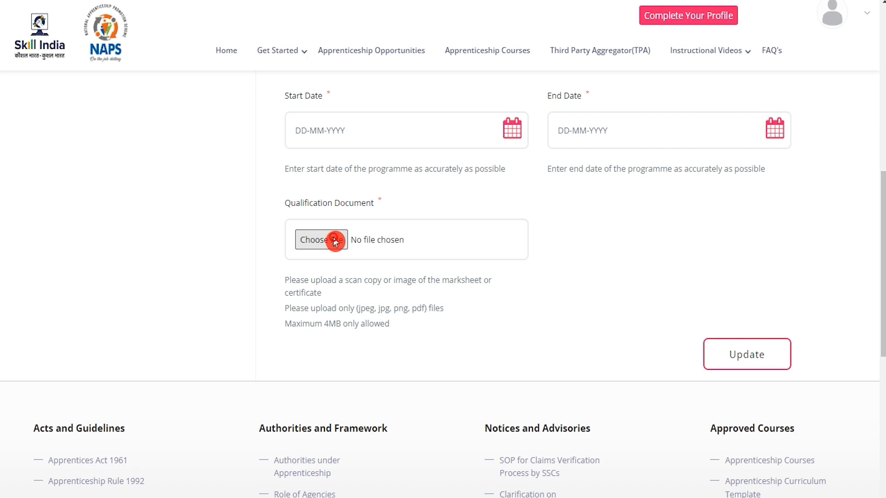
{"action": "left_click", "coordinate": [643, 439]}
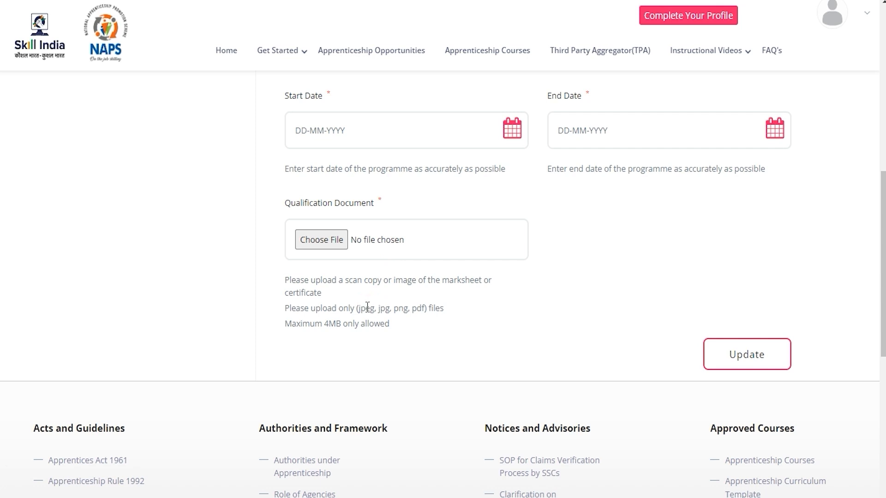
Step: Check the file type and size limits for the Qualification Document and submit the education details
{"action": "left_click_drag", "start_coordinate": [364, 309], "coordinate": [438, 312]}
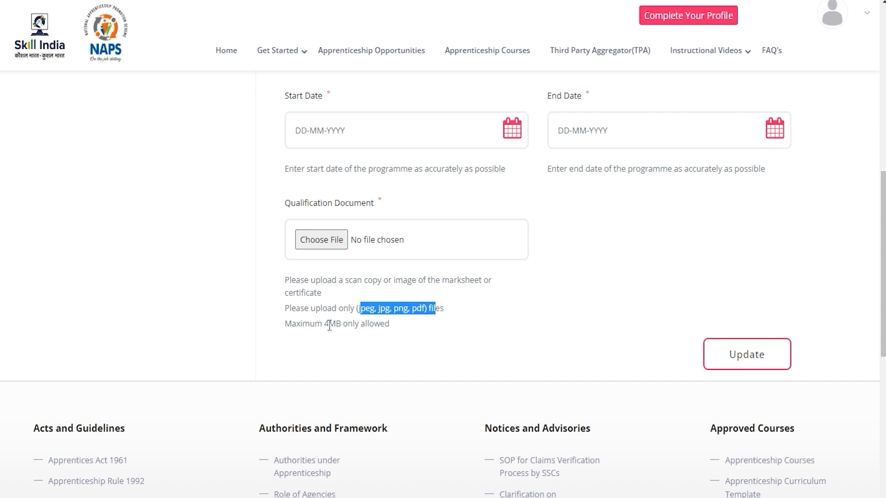
{"action": "left_click_drag", "start_coordinate": [324, 323], "coordinate": [381, 325]}
{"action": "scroll", "coordinate": [362, 281], "scroll_direction": "up", "scroll_amount": 10}
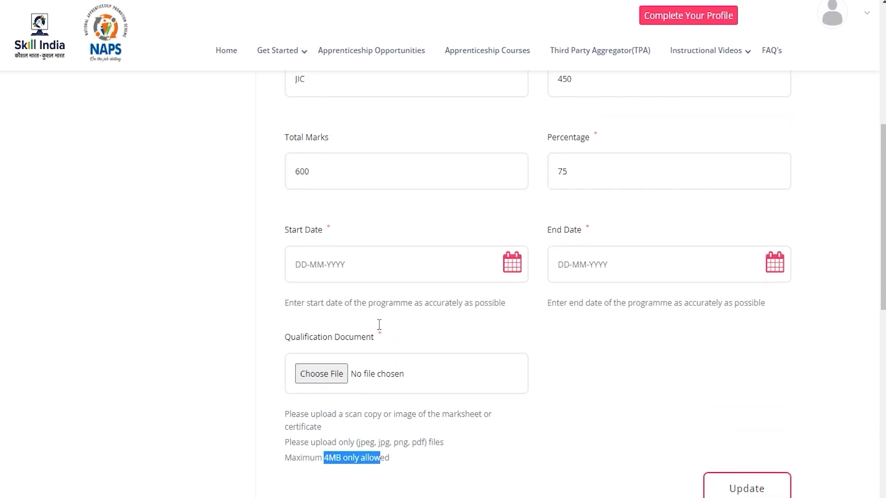
{"action": "scroll", "coordinate": [545, 331], "scroll_direction": "down", "scroll_amount": 9}
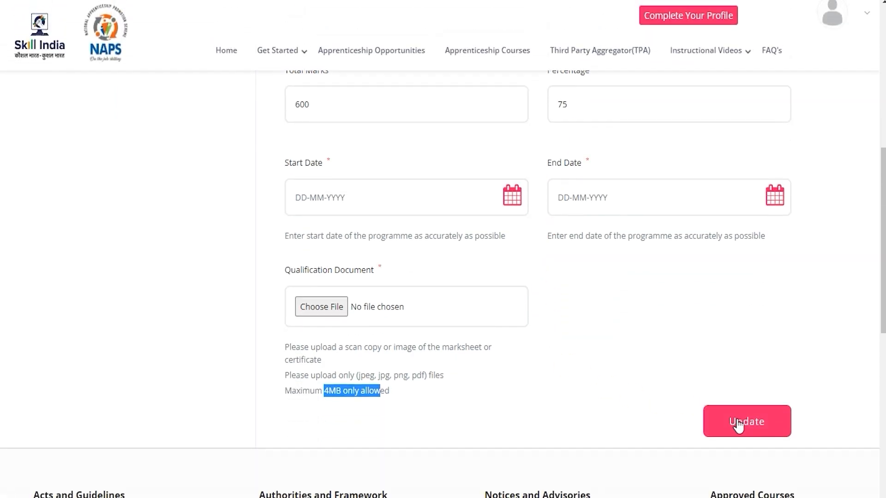
{"action": "left_click", "coordinate": [738, 423]}
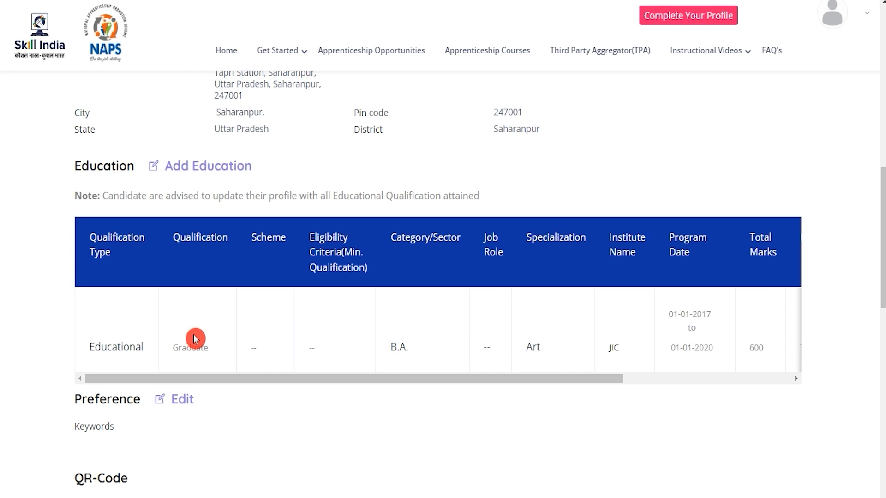
Step: Check the saved Graduate entry in the Education table and open a form for another education record
{"action": "left_click_drag", "start_coordinate": [178, 347], "coordinate": [197, 348]}
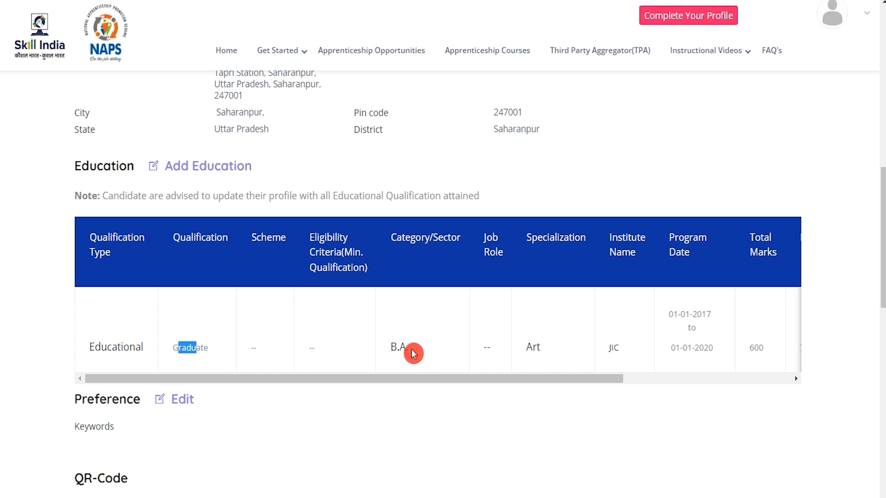
{"action": "left_click_drag", "start_coordinate": [118, 347], "coordinate": [101, 347]}
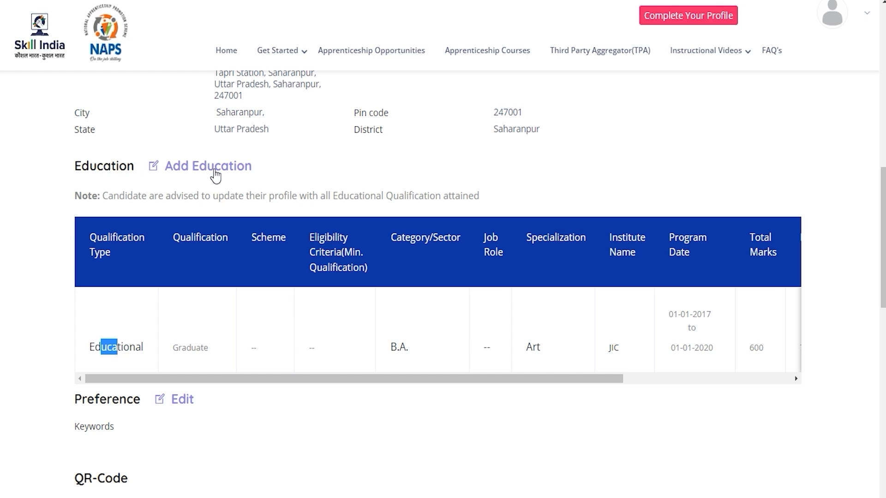
{"action": "left_click", "coordinate": [215, 170]}
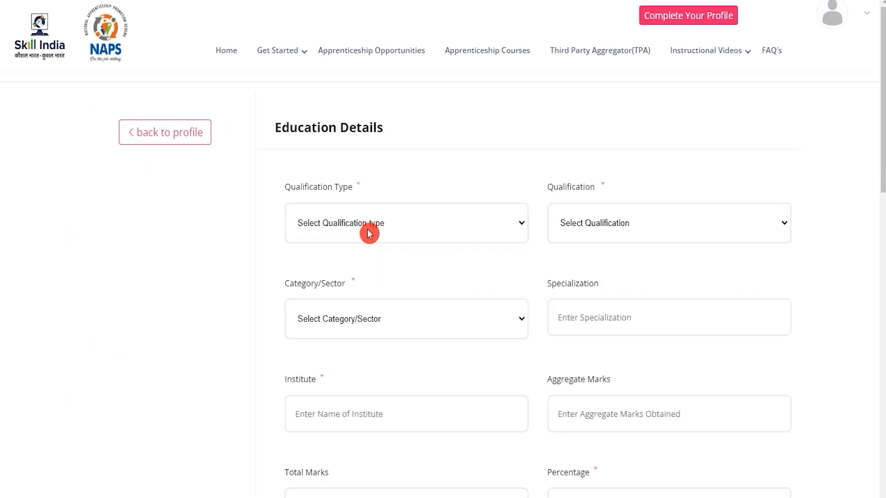
Step: Set the new record to Educational Qualification, 12th, with Science as the category/sector
{"action": "left_click", "coordinate": [369, 233]}
{"action": "left_click", "coordinate": [366, 260]}
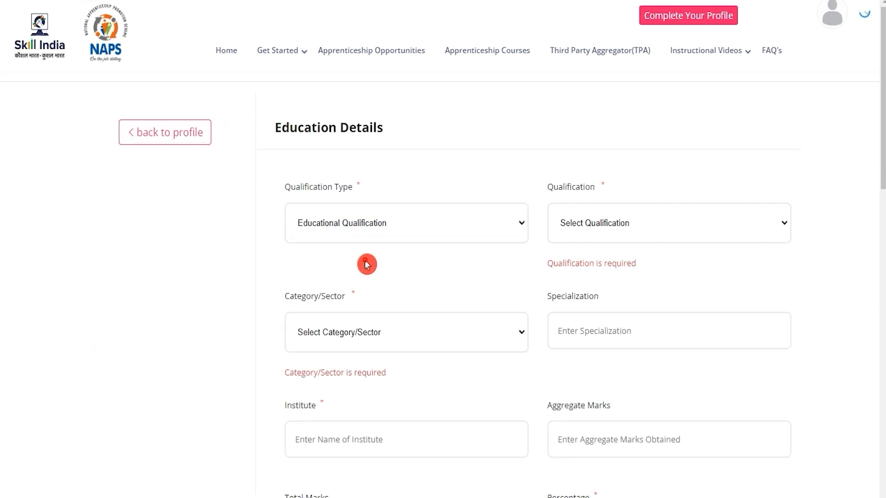
{"action": "left_click", "coordinate": [600, 225]}
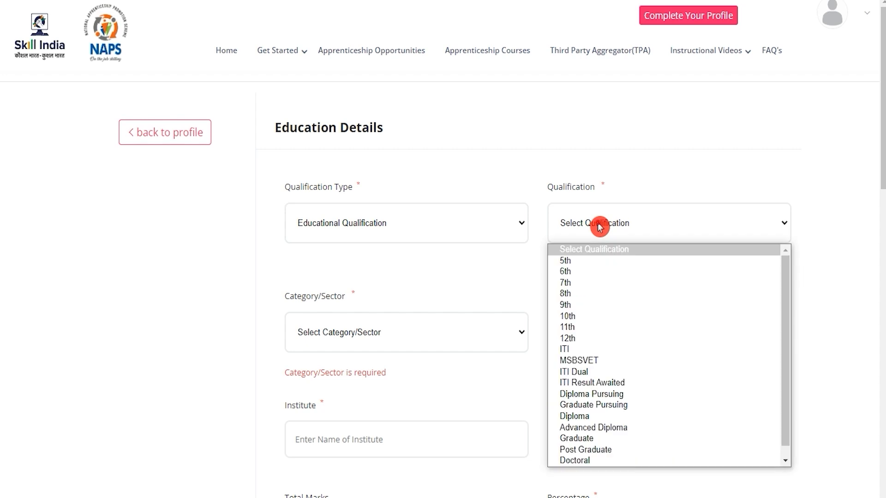
{"action": "left_click", "coordinate": [593, 341]}
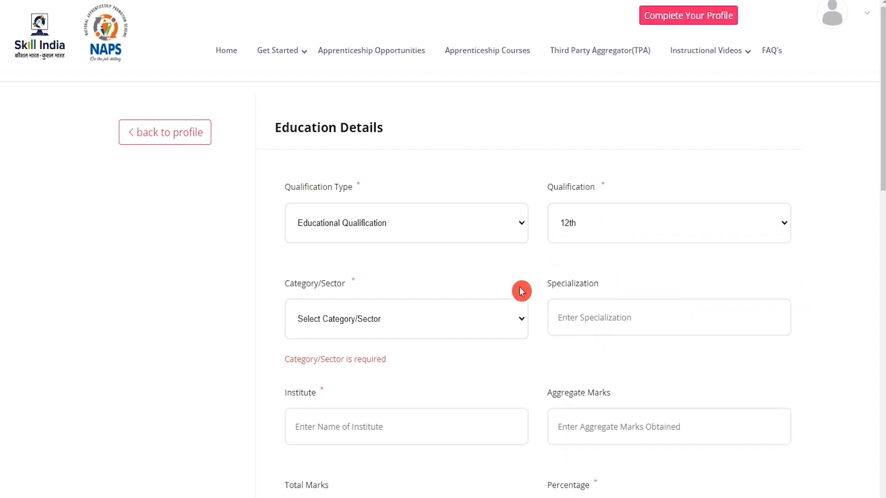
{"action": "left_click", "coordinate": [399, 330]}
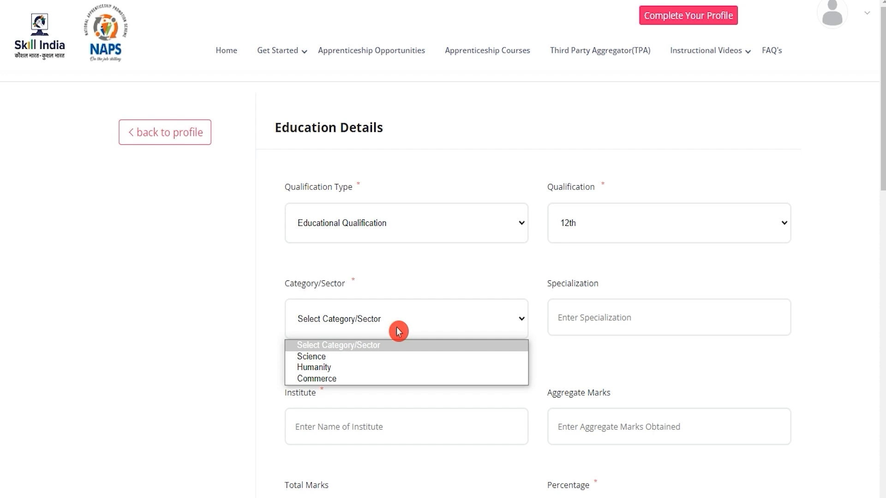
{"action": "left_click", "coordinate": [333, 357]}
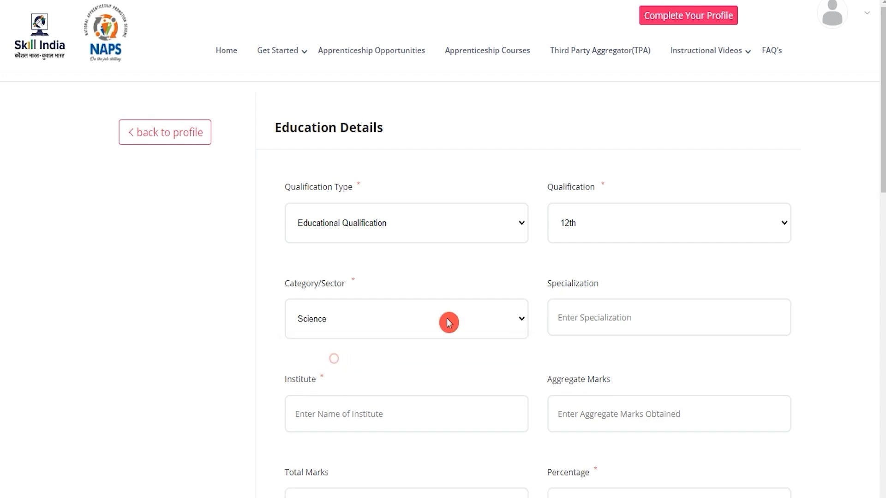
Step: Enter English as the specialization, JIC as the institute and 450 as the aggregate marks of the 12th record
{"action": "left_click", "coordinate": [607, 319]}
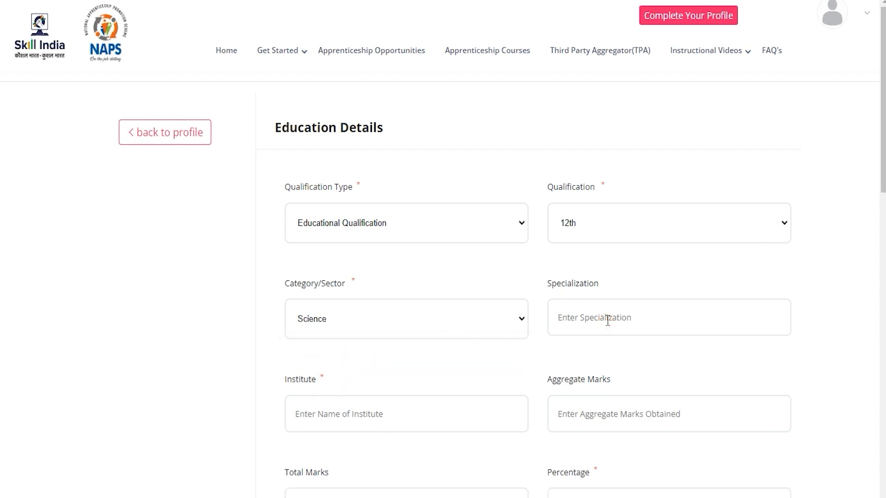
{"action": "type", "text": "English"}
{"action": "left_click", "coordinate": [413, 421]}
{"action": "type", "text": "JIC"}
{"action": "scroll", "coordinate": [495, 375], "scroll_direction": "down", "scroll_amount": 4}
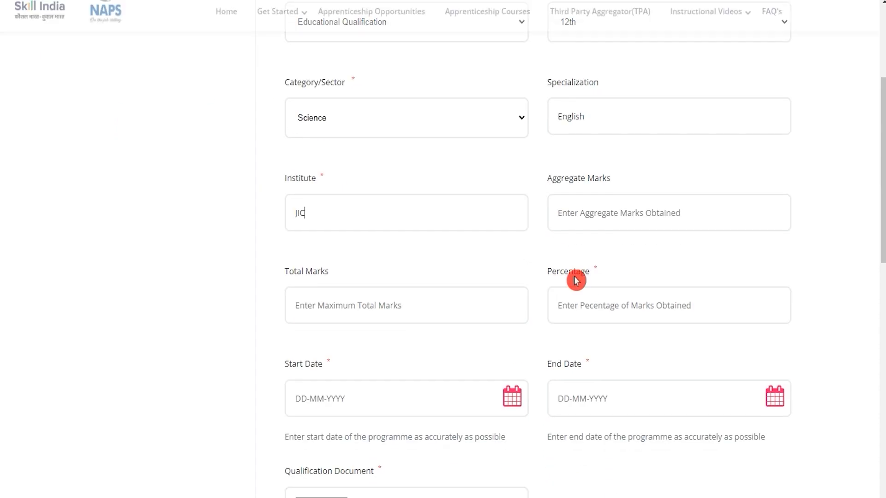
{"action": "left_click", "coordinate": [589, 208]}
{"action": "type", "text": "450"}
{"action": "key", "text": "Tab"}
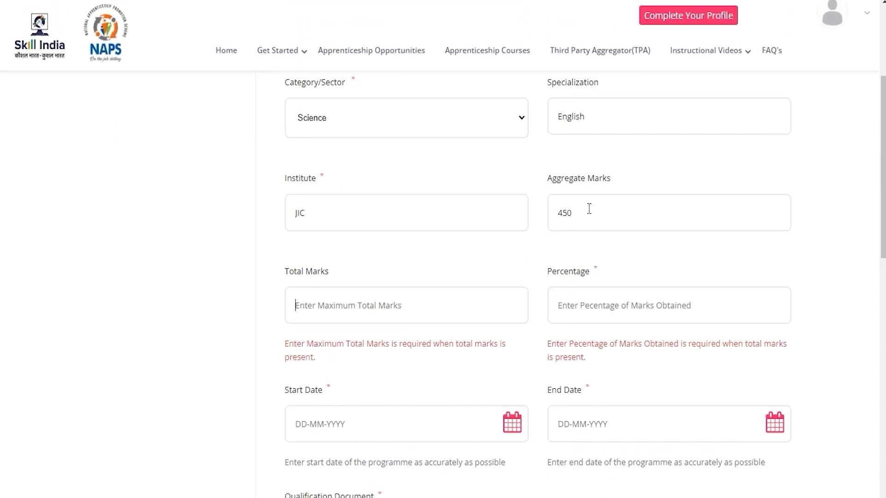
Step: Set the 12th record's total marks to 600 and its percentage to 75
{"action": "type", "text": "600"}
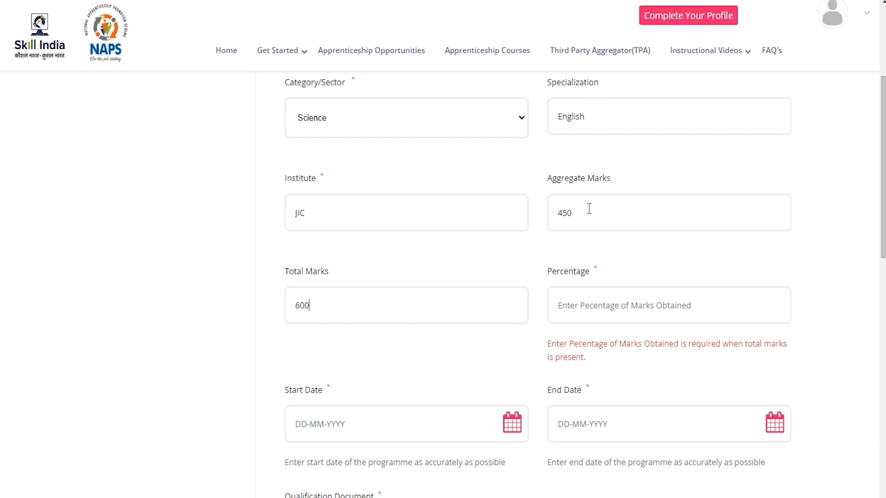
{"action": "left_click", "coordinate": [586, 307]}
{"action": "type", "text": "75"}
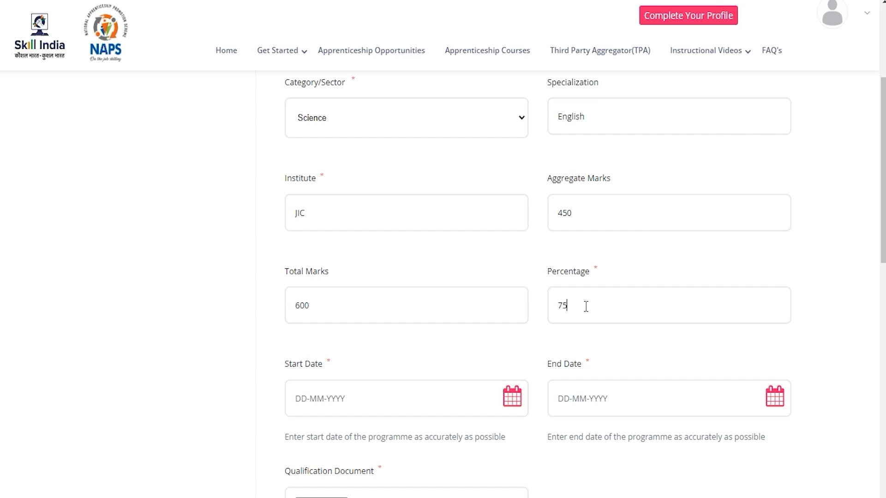
Step: Look at the date pickers for the 12th record's Start Date and End Date without choosing dates
{"action": "left_click", "coordinate": [375, 398]}
{"action": "scroll", "coordinate": [375, 399], "scroll_direction": "down", "scroll_amount": 6}
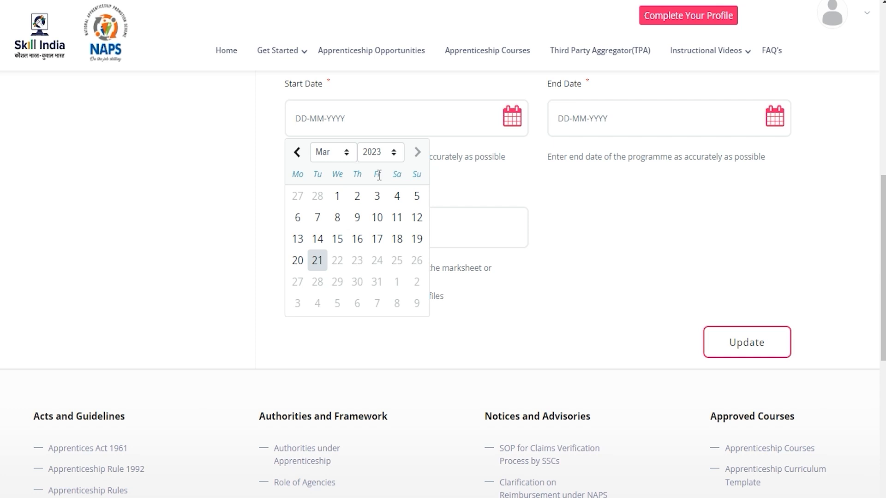
{"action": "left_click", "coordinate": [539, 147]}
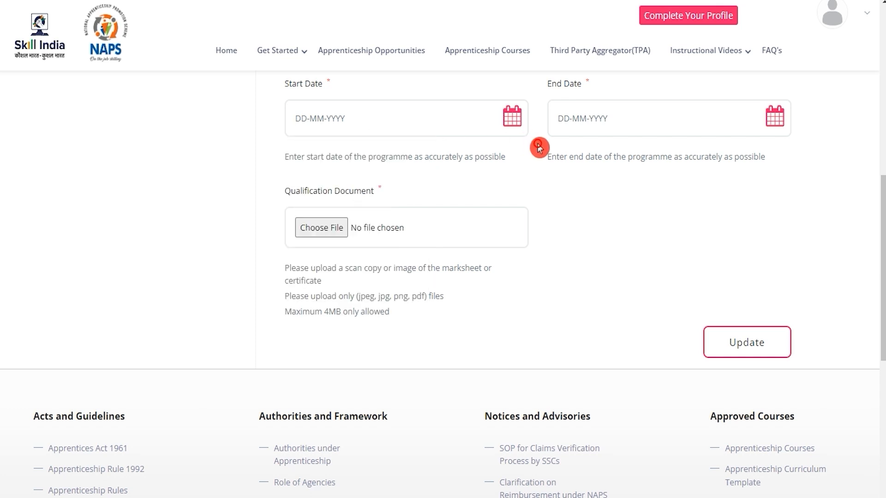
{"action": "left_click", "coordinate": [775, 129]}
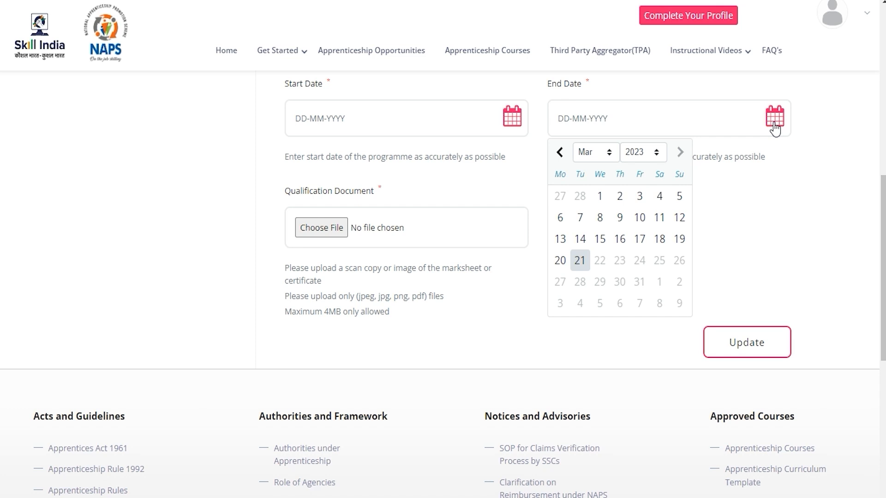
{"action": "left_click", "coordinate": [802, 166]}
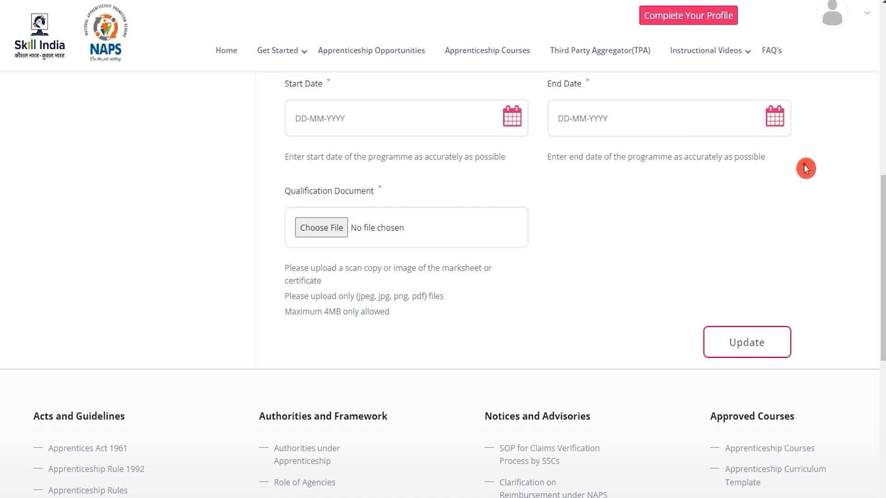
Step: Look through the files available for the Qualification Document, check its file type and size limits, and review the 12th record
{"action": "left_click", "coordinate": [331, 235]}
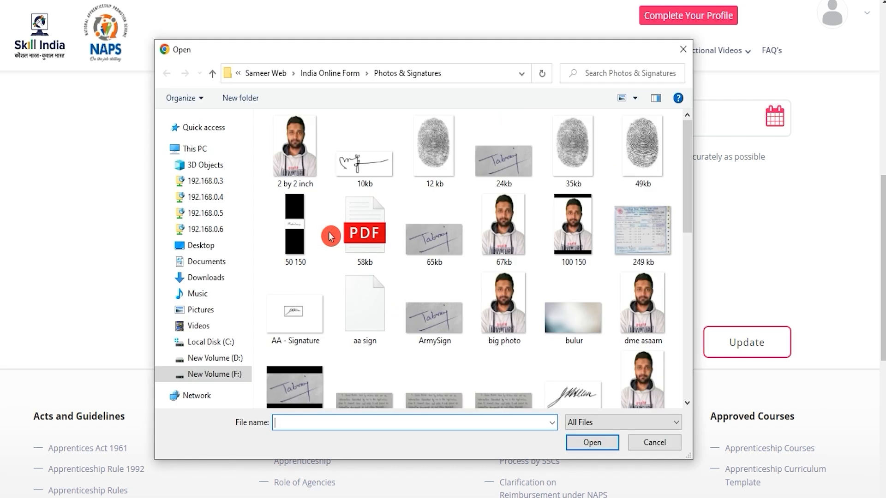
{"action": "scroll", "coordinate": [512, 293], "scroll_direction": "down", "scroll_amount": 5}
{"action": "left_click", "coordinate": [655, 442]}
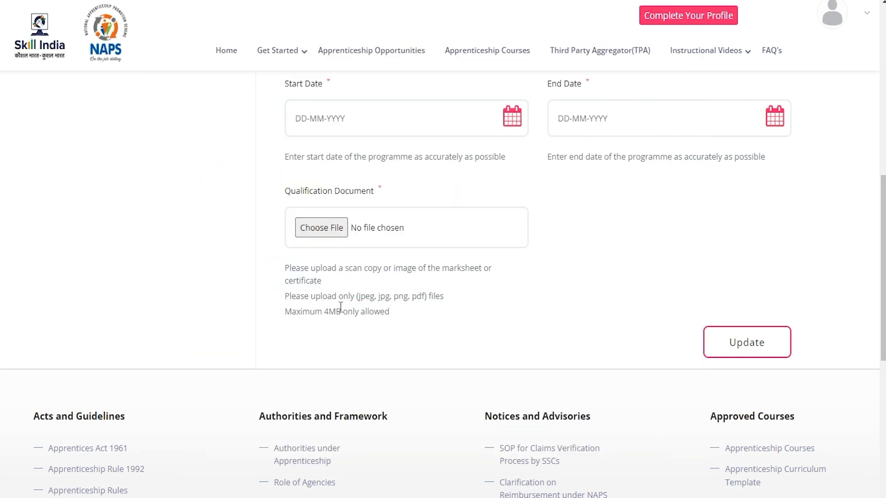
{"action": "left_click_drag", "start_coordinate": [326, 312], "coordinate": [424, 298]}
{"action": "scroll", "coordinate": [422, 298], "scroll_direction": "up", "scroll_amount": 10}
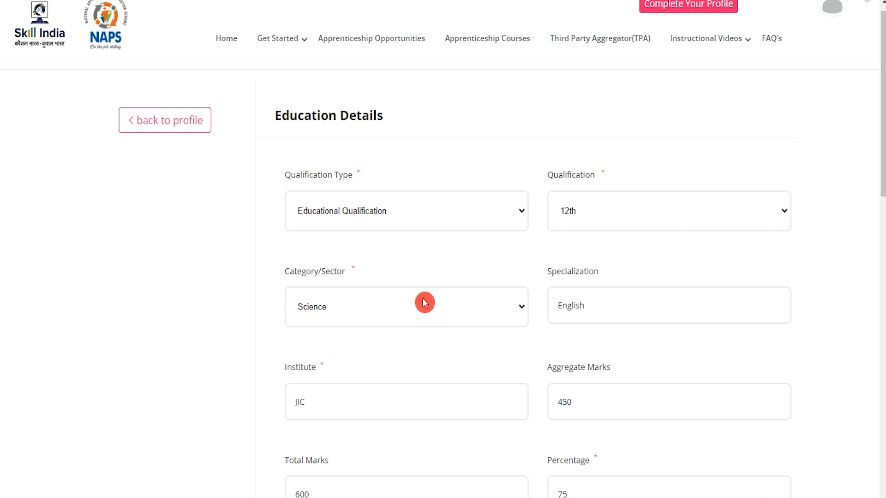
{"action": "scroll", "coordinate": [425, 303], "scroll_direction": "down", "scroll_amount": 10}
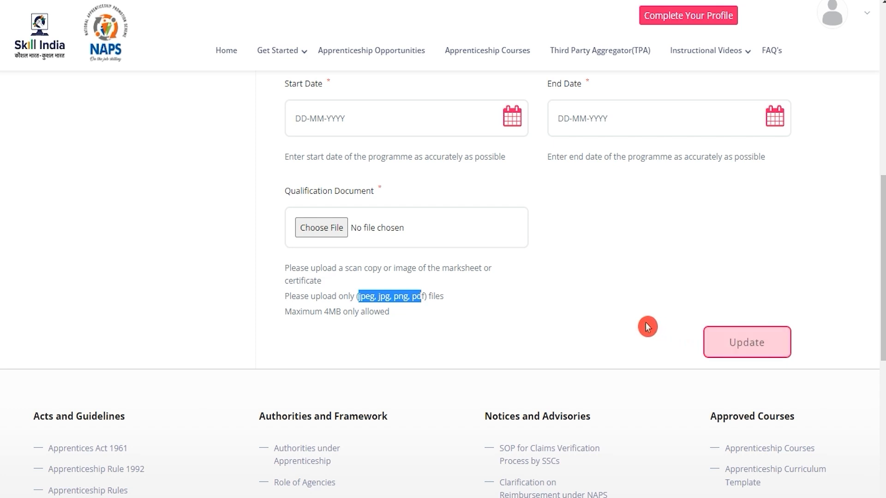
Step: Examine the Graduate, 12th and 10th entries in the Education table, including their marks, highest-qualification and action columns
{"action": "scroll", "coordinate": [608, 319], "scroll_direction": "up", "scroll_amount": 2}
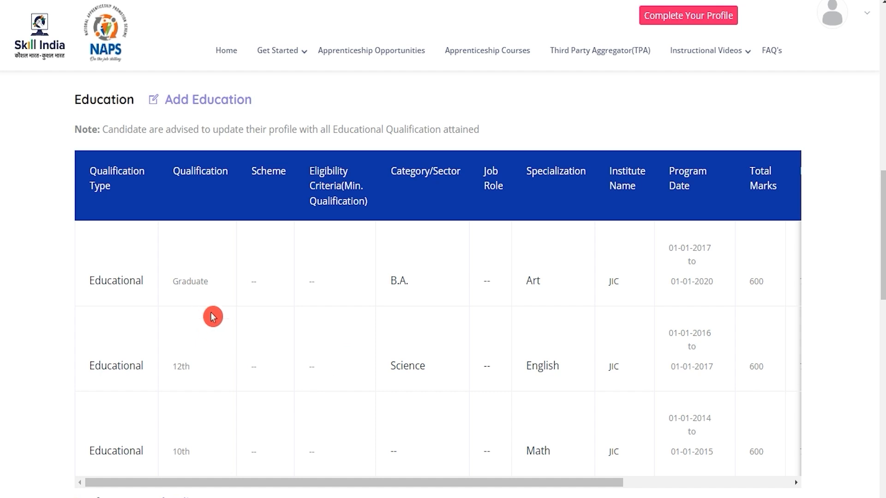
{"action": "left_click_drag", "start_coordinate": [396, 485], "coordinate": [632, 490]}
{"action": "left_click", "coordinate": [765, 277]}
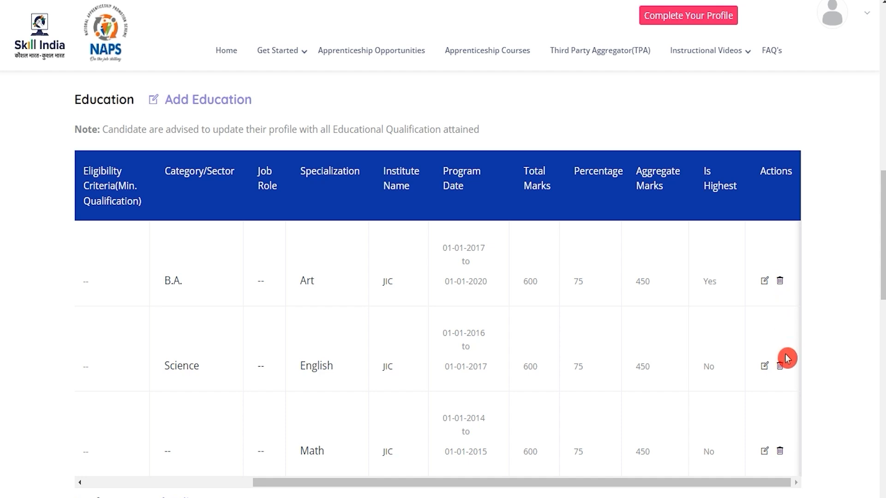
{"action": "left_click_drag", "start_coordinate": [737, 482], "coordinate": [480, 494]}
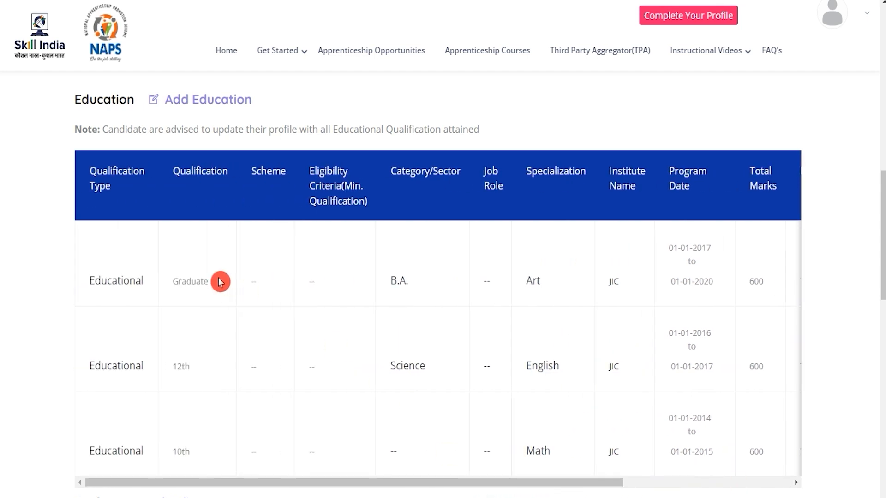
Step: Go to the dashboard and open the Mother's Name item of the Profile Completion table for updating
{"action": "left_click", "coordinate": [870, 19]}
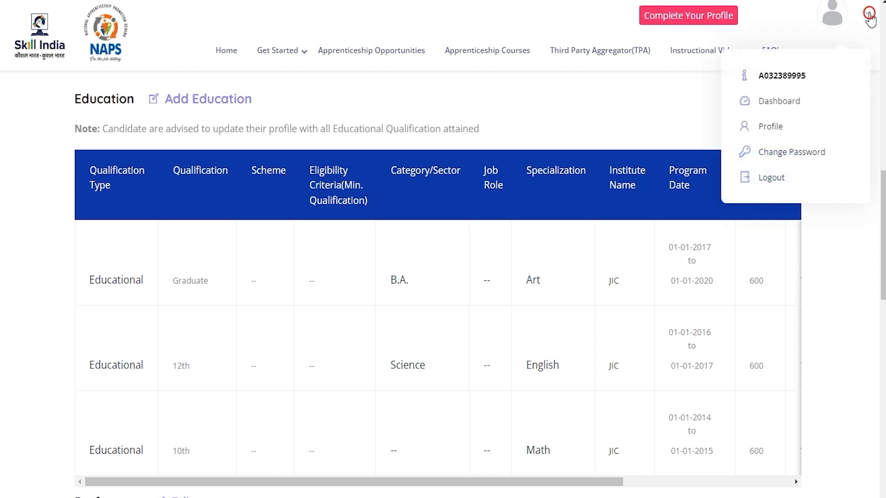
{"action": "left_click", "coordinate": [780, 105]}
{"action": "left_click_drag", "start_coordinate": [317, 347], "coordinate": [365, 347]}
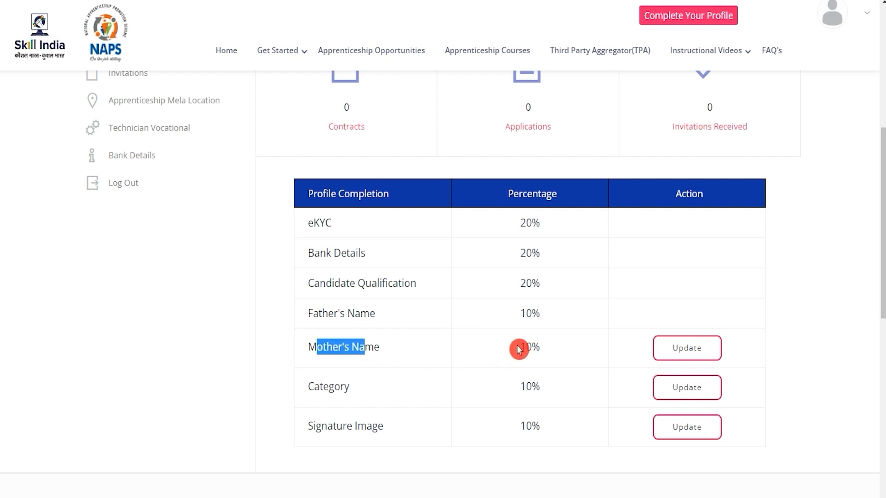
{"action": "left_click", "coordinate": [674, 350]}
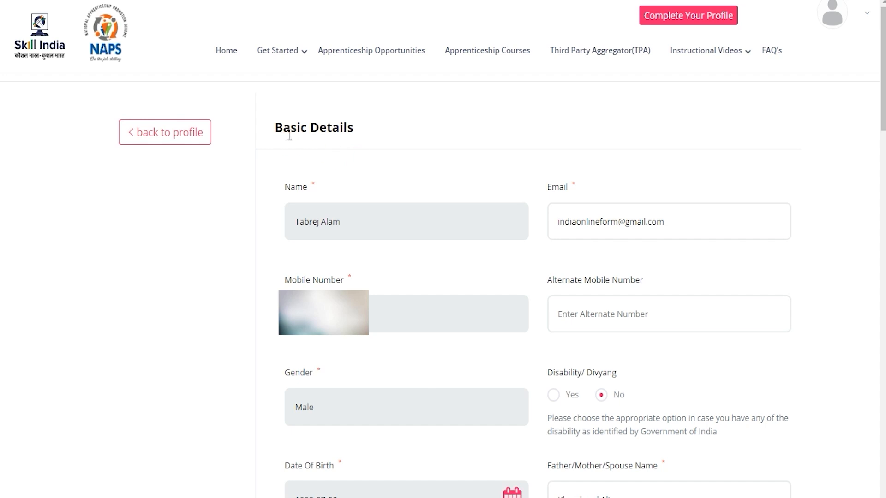
Step: Review the contact and disability fields in Basic Details and enter the mother's name
{"action": "left_click_drag", "start_coordinate": [291, 132], "coordinate": [328, 132]}
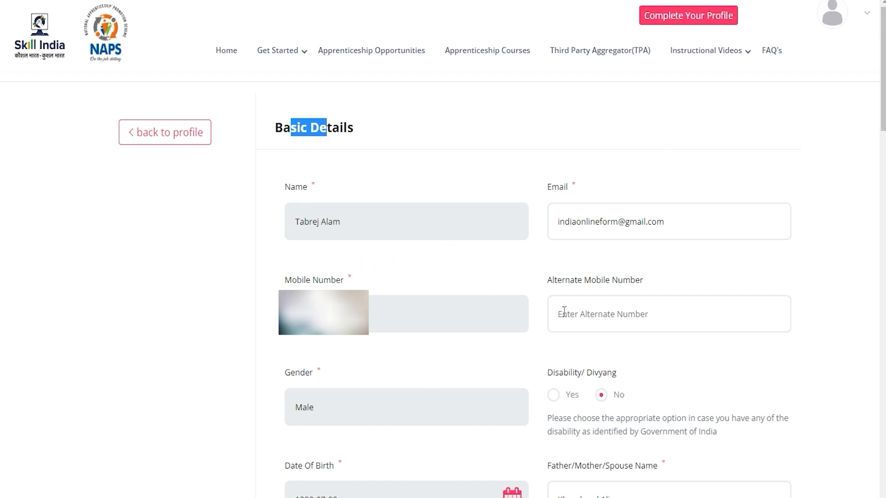
{"action": "left_click", "coordinate": [579, 313]}
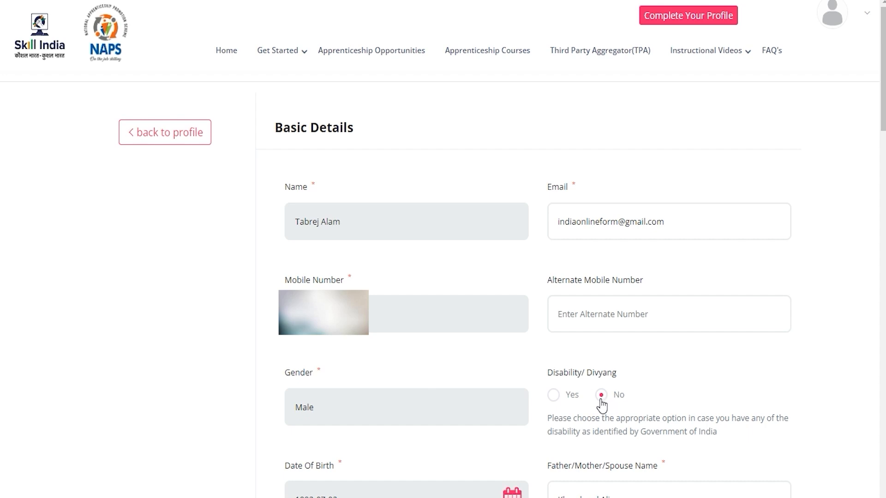
{"action": "scroll", "coordinate": [553, 434], "scroll_direction": "down", "scroll_amount": 7}
{"action": "left_click", "coordinate": [380, 353]}
{"action": "type", "text": "Reena"}
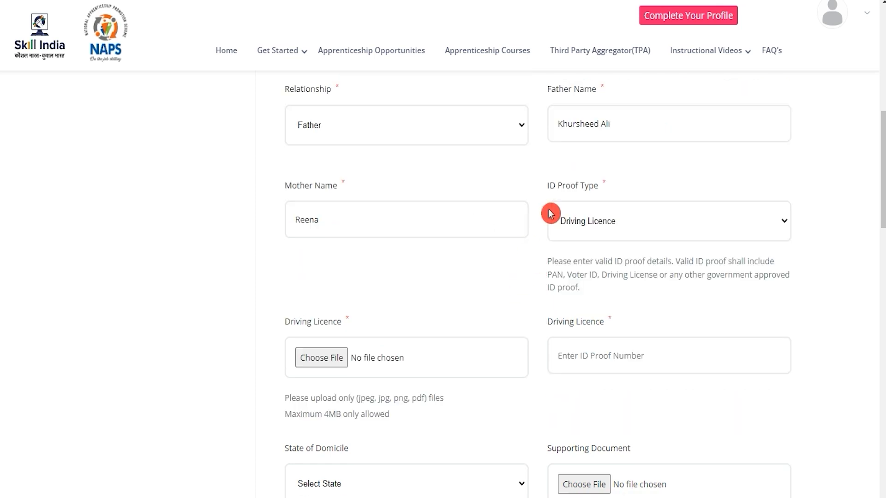
Step: Set the ID Proof Type to Driving Licence and attach the 10th mark sheet JPG as its document
{"action": "double_click", "coordinate": [556, 184]}
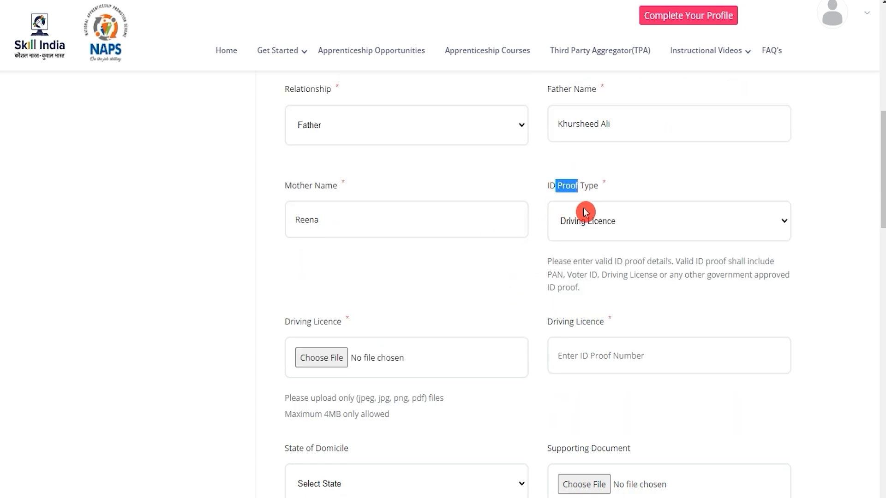
{"action": "left_click", "coordinate": [594, 228]}
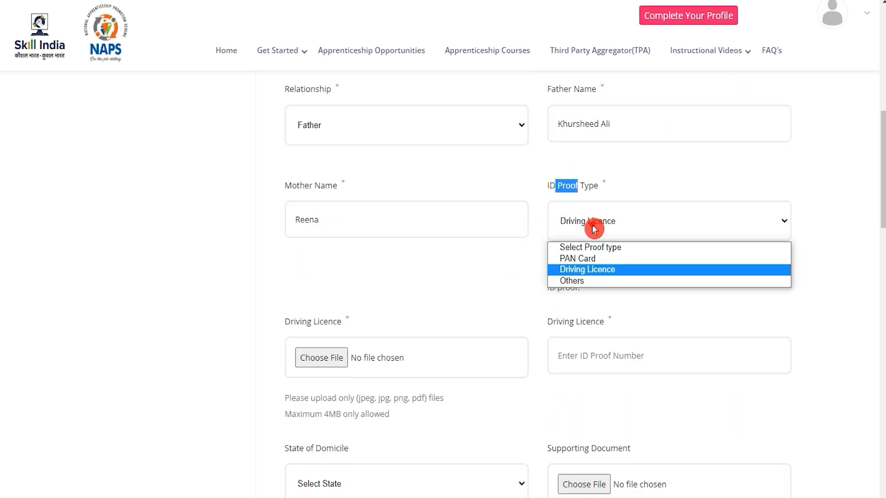
{"action": "left_click", "coordinate": [596, 274]}
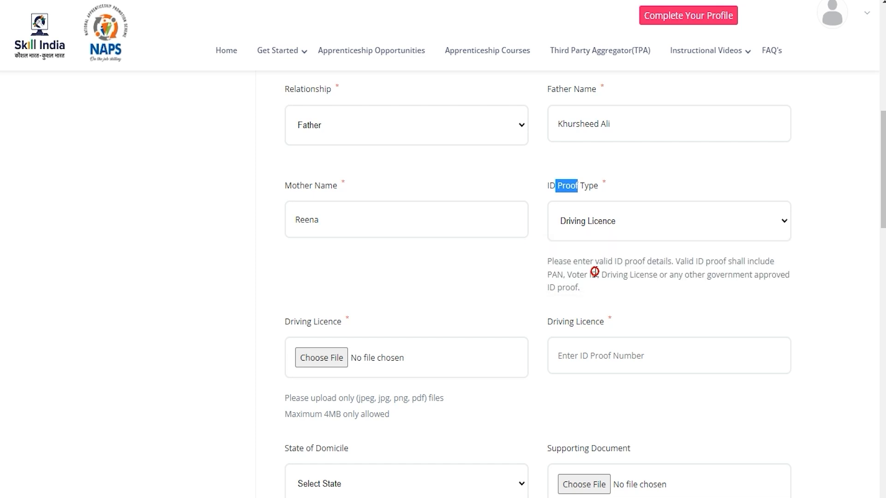
{"action": "left_click", "coordinate": [330, 360]}
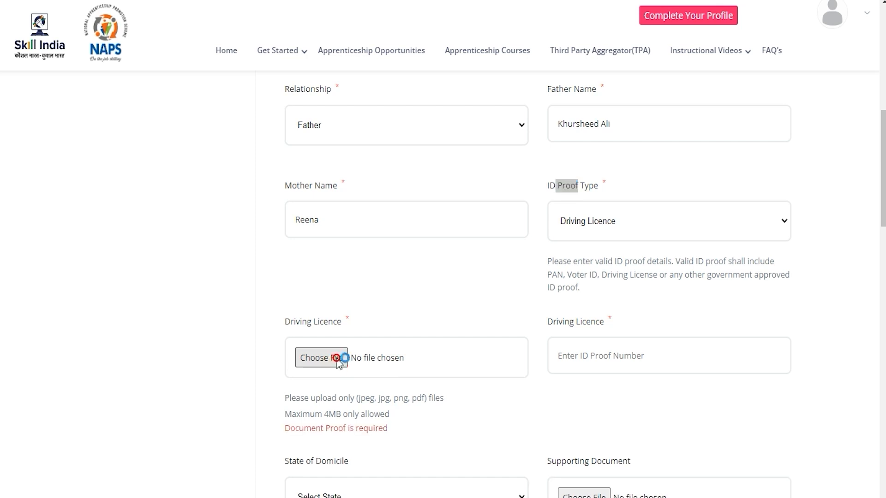
{"action": "scroll", "coordinate": [492, 294], "scroll_direction": "down", "scroll_amount": 5}
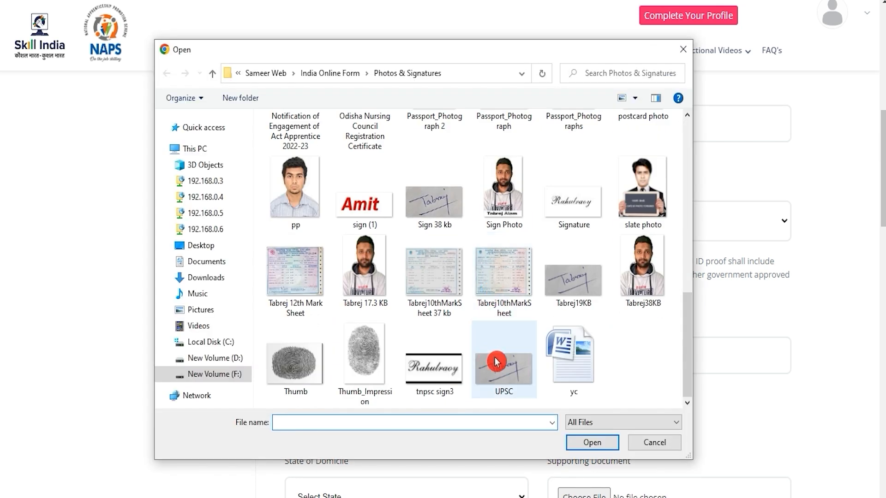
{"action": "left_click", "coordinate": [508, 277]}
{"action": "key", "text": "Return"}
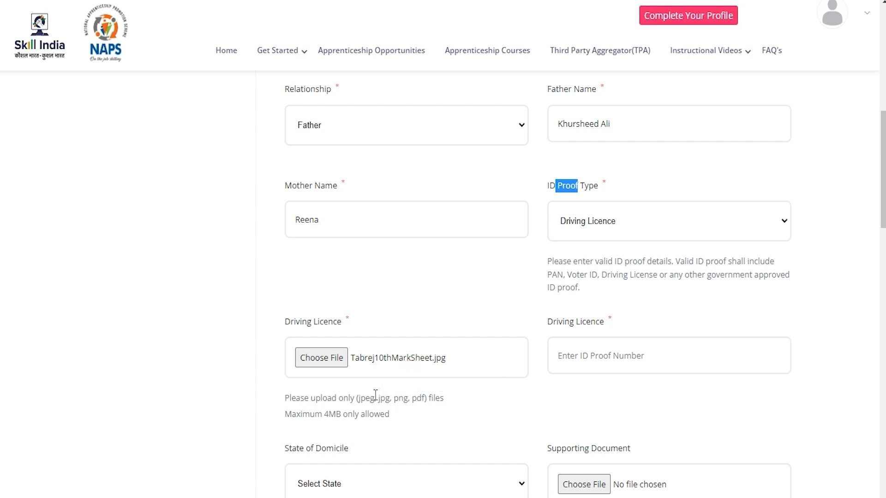
Step: Check the allowed file types and 4MB limit for the Driving Licence upload, and enter the driving licence number
{"action": "left_click_drag", "start_coordinate": [361, 398], "coordinate": [425, 401]}
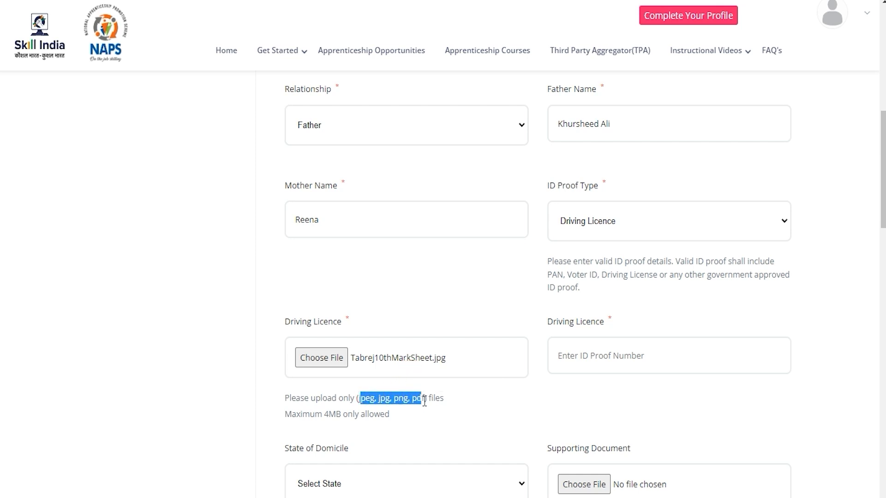
{"action": "left_click_drag", "start_coordinate": [326, 414], "coordinate": [364, 414]}
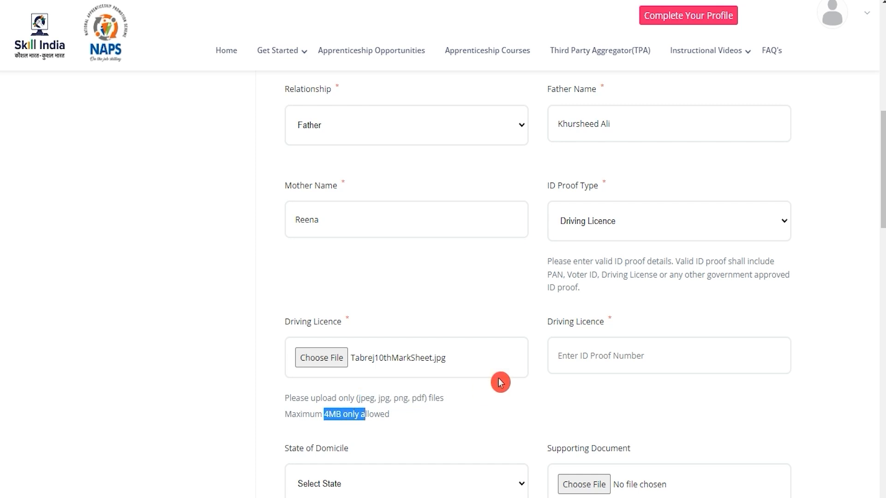
{"action": "left_click", "coordinate": [597, 355]}
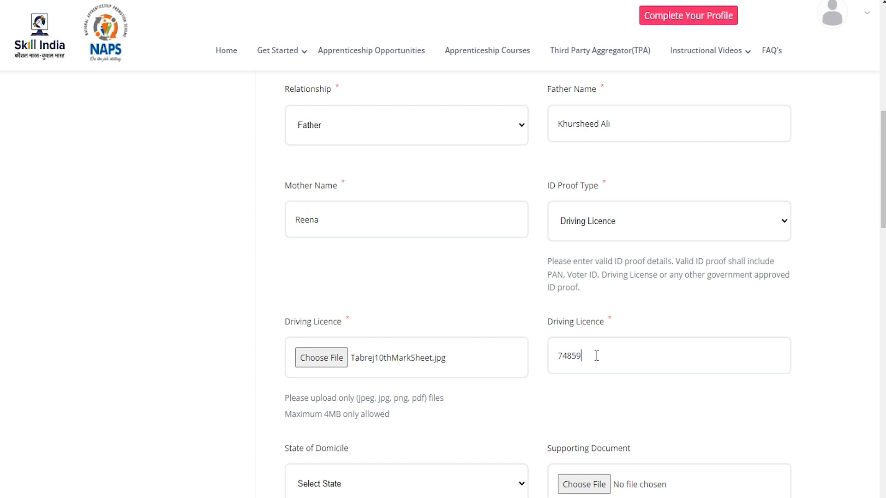
Step: Set the State of Domicile to Uttar Pradesh
{"action": "scroll", "coordinate": [488, 420], "scroll_direction": "down", "scroll_amount": 3}
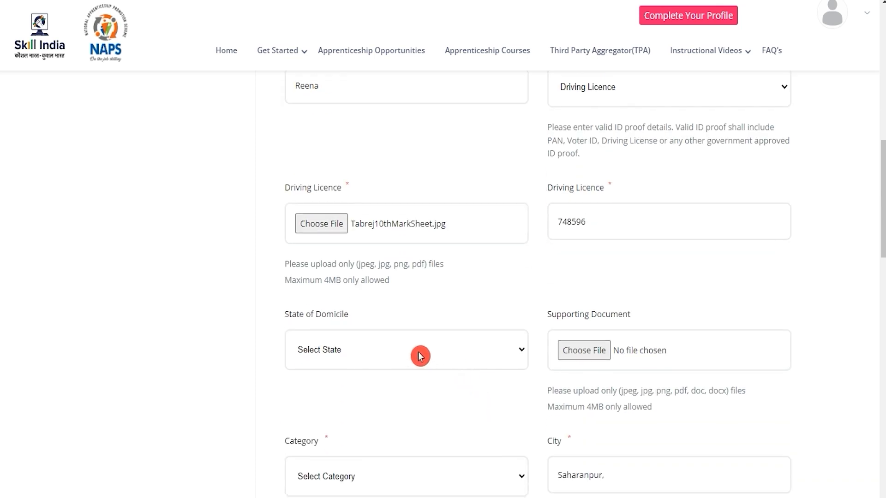
{"action": "left_click", "coordinate": [420, 355]}
{"action": "key", "text": "u"}
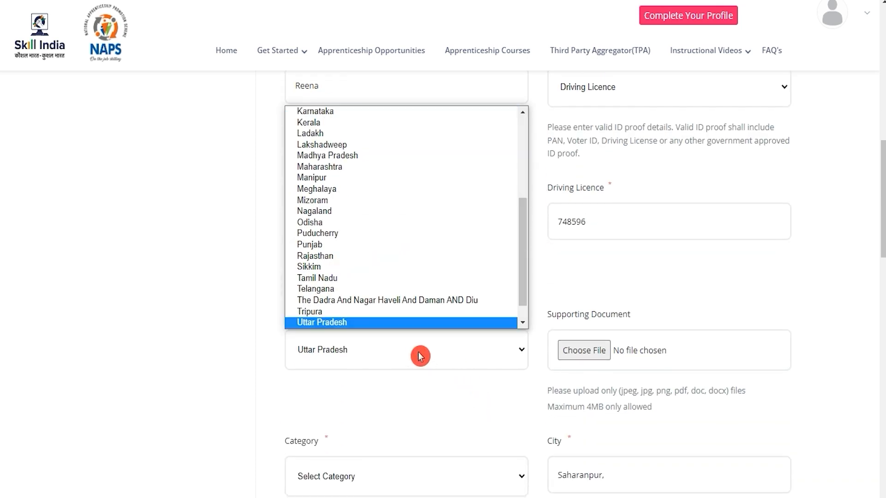
{"action": "key", "text": "Return"}
Step: Attach the 10th mark sheet JPG as the Supporting Document for the state of domicile
{"action": "scroll", "coordinate": [543, 367], "scroll_direction": "down", "scroll_amount": 1}
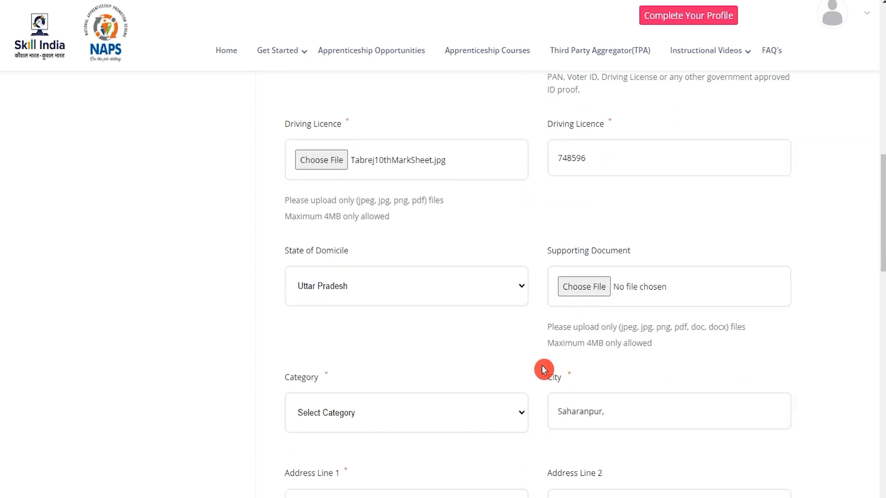
{"action": "left_click", "coordinate": [578, 289]}
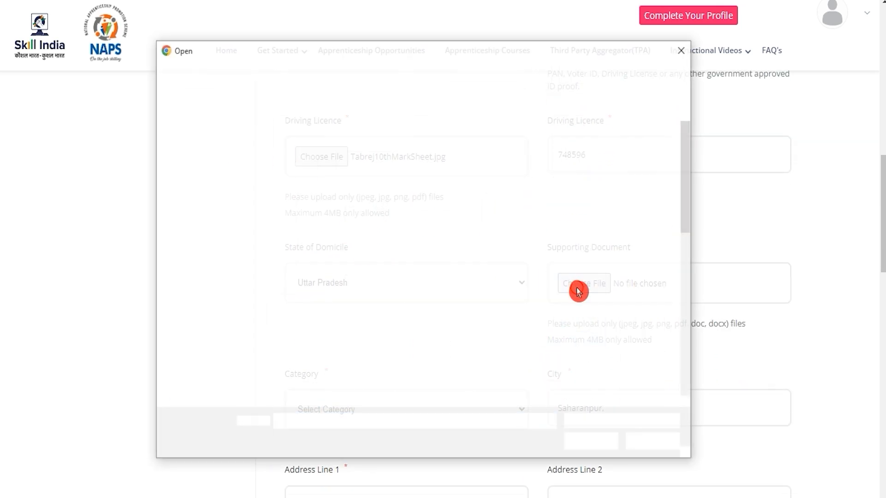
{"action": "scroll", "coordinate": [578, 292], "scroll_direction": "down", "scroll_amount": 5}
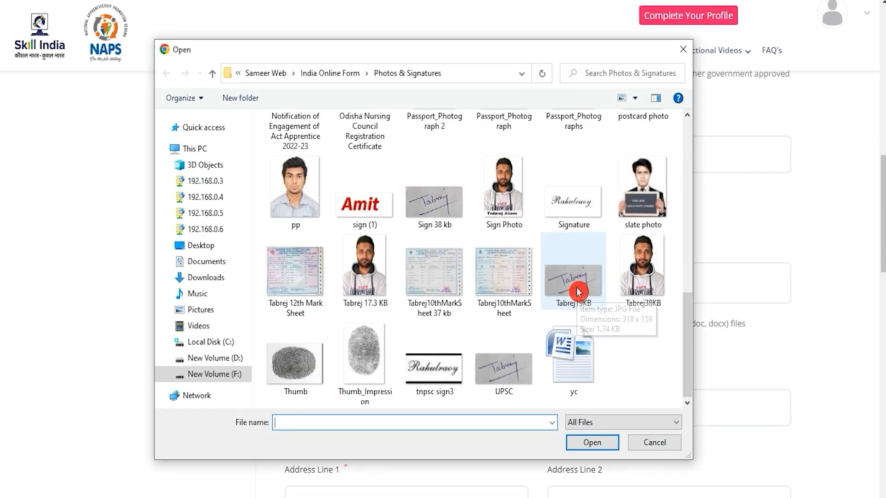
{"action": "double_click", "coordinate": [523, 280]}
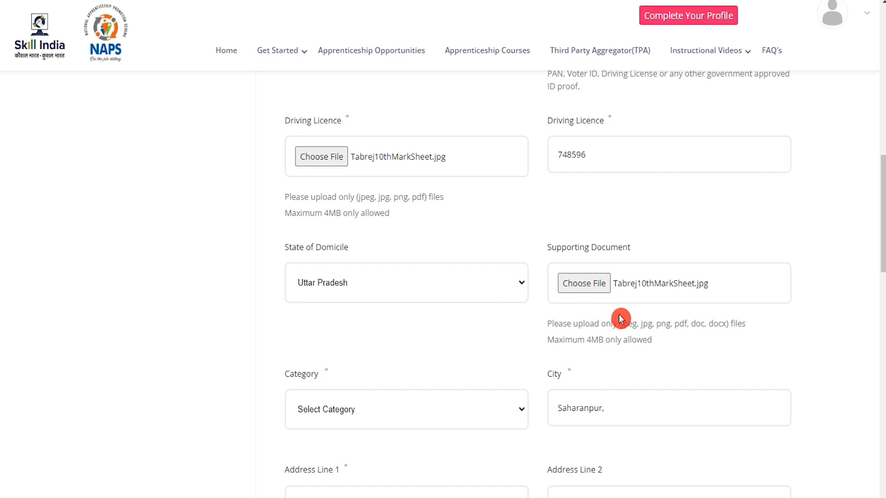
{"action": "scroll", "coordinate": [621, 319], "scroll_direction": "down", "scroll_amount": 3}
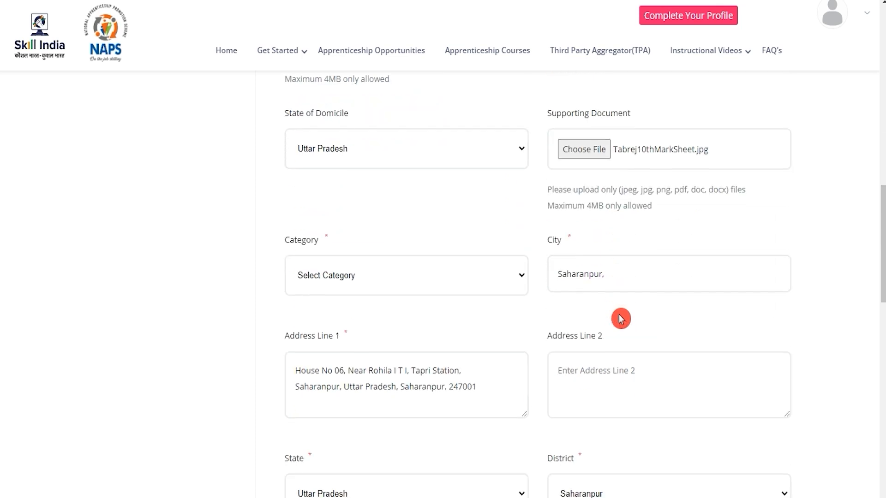
Step: Set the Category to Schedule Caste and check the City and Address Line 1 entries
{"action": "left_click", "coordinate": [341, 277]}
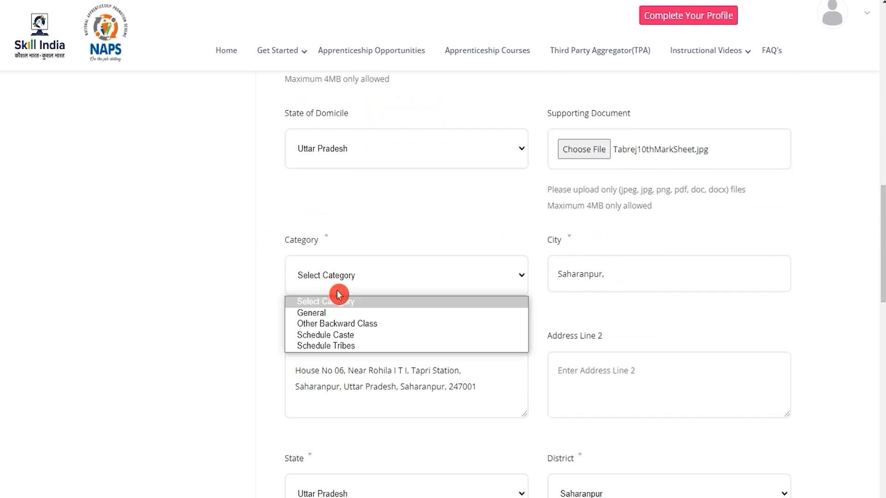
{"action": "left_click", "coordinate": [342, 336]}
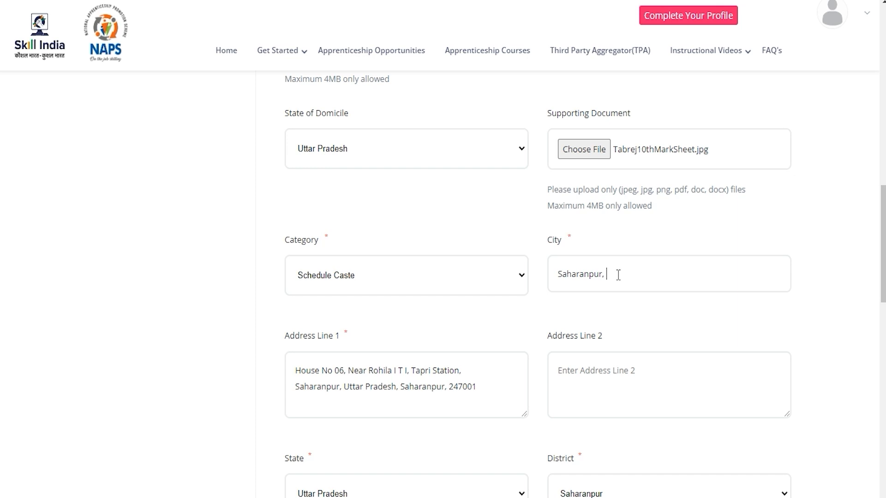
{"action": "left_click", "coordinate": [493, 383]}
Step: Check the file type and 4MB limits for the Candidate Signature Image, and attach ArmySign.jpg to it
{"action": "scroll", "coordinate": [492, 382], "scroll_direction": "down", "scroll_amount": 4}
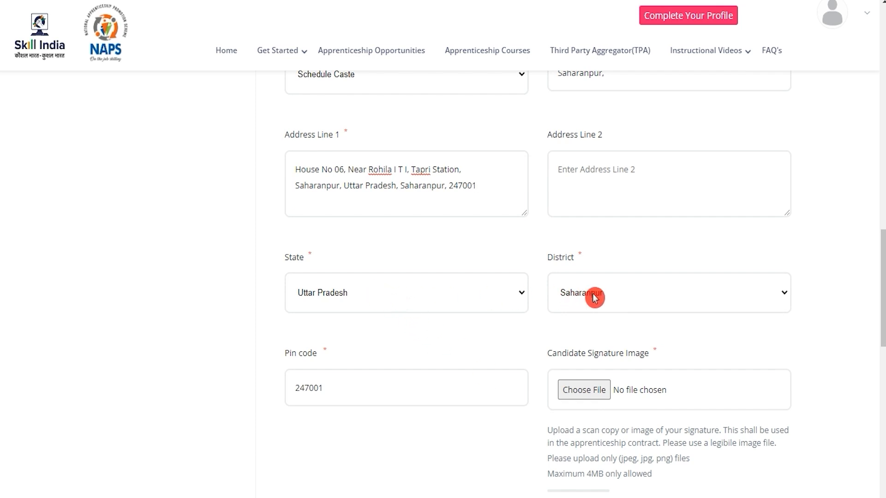
{"action": "scroll", "coordinate": [449, 423], "scroll_direction": "down", "scroll_amount": 1}
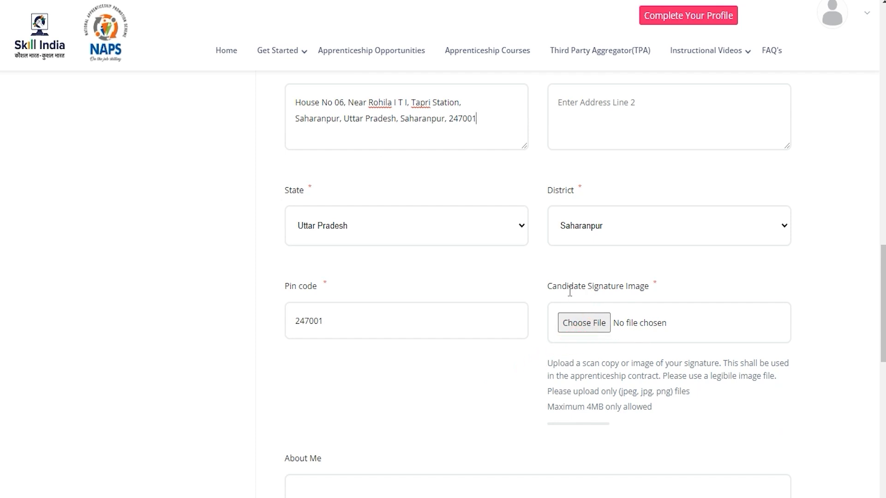
{"action": "left_click_drag", "start_coordinate": [626, 392], "coordinate": [675, 391]}
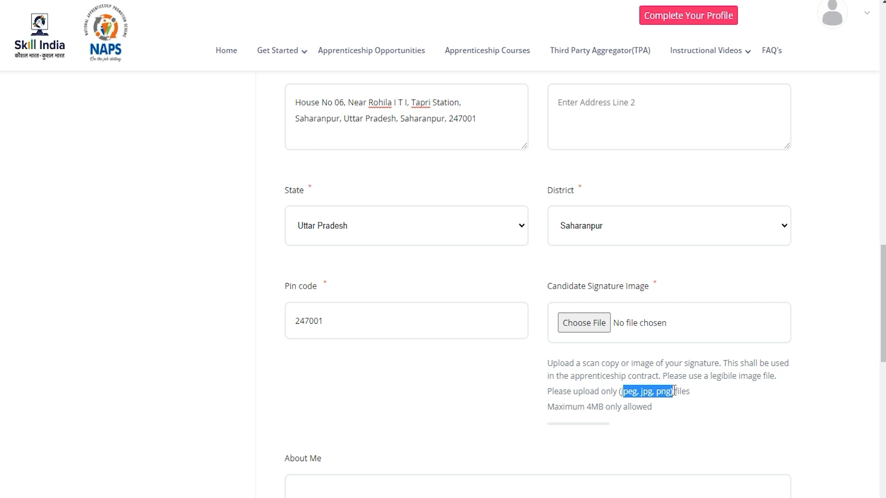
{"action": "left_click_drag", "start_coordinate": [587, 406], "coordinate": [617, 407]}
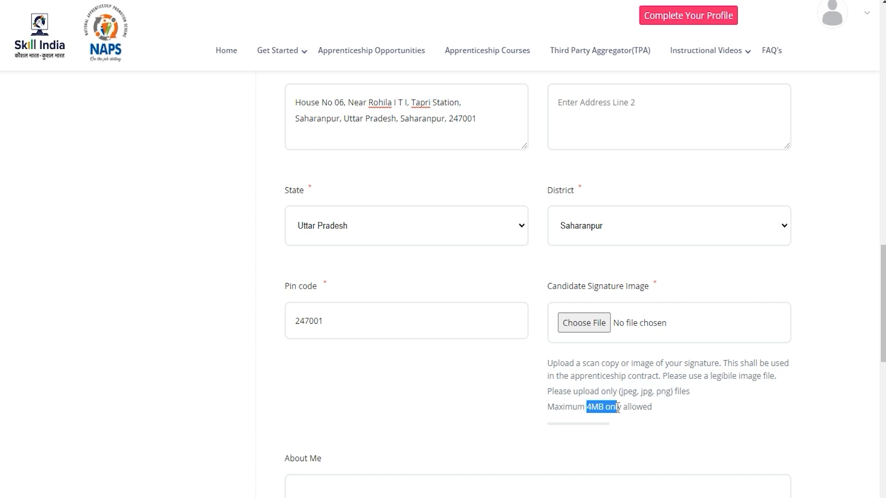
{"action": "left_click", "coordinate": [594, 322]}
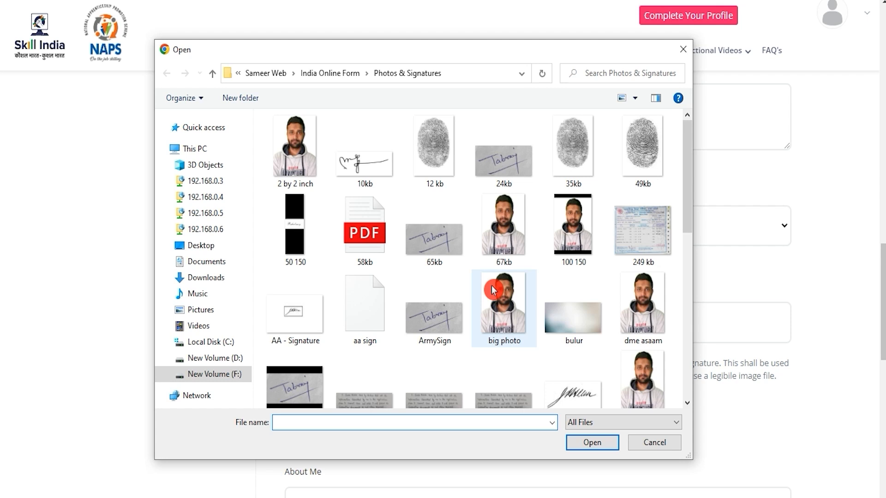
{"action": "double_click", "coordinate": [442, 317]}
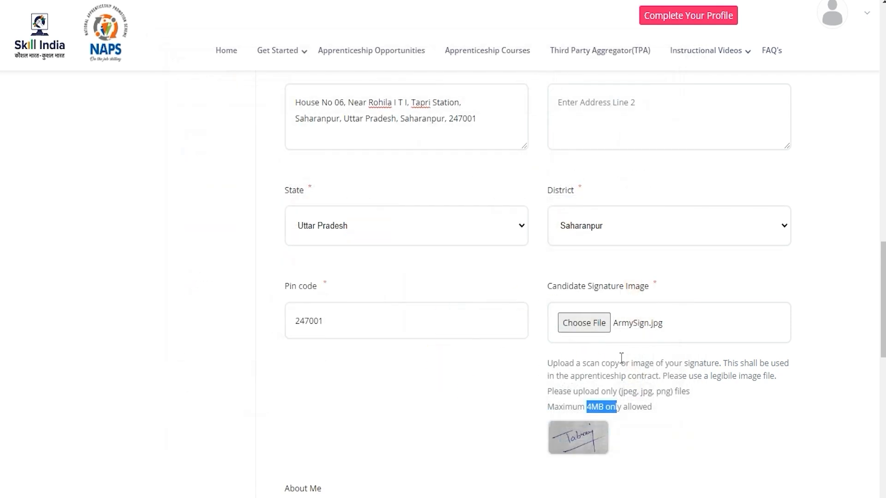
Step: Leave the About Me description empty and submit the basic details as a profile update
{"action": "scroll", "coordinate": [621, 358], "scroll_direction": "down", "scroll_amount": 4}
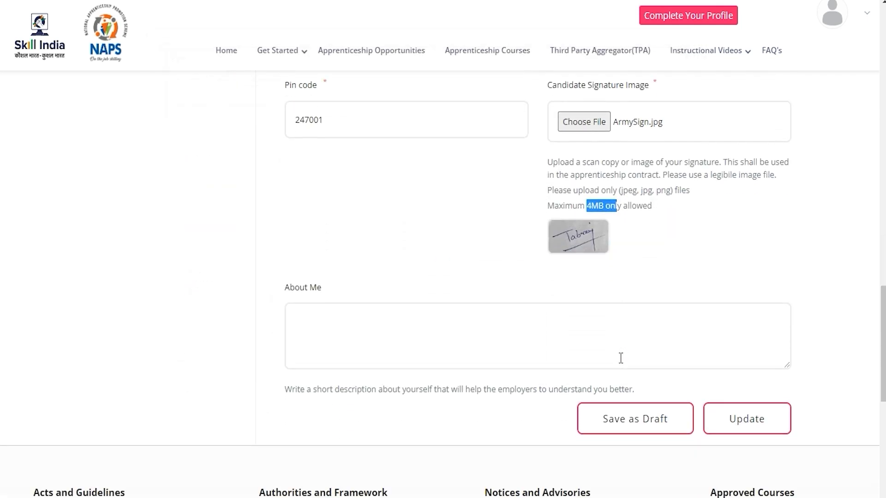
{"action": "left_click", "coordinate": [494, 333]}
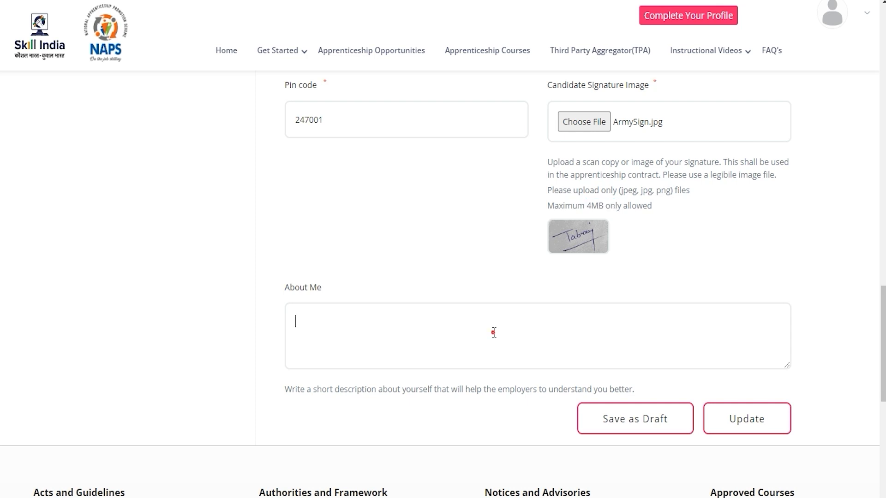
{"action": "left_click", "coordinate": [339, 289]}
{"action": "left_click_drag", "start_coordinate": [295, 285], "coordinate": [338, 305]}
{"action": "left_click", "coordinate": [343, 326]}
{"action": "left_click", "coordinate": [745, 401]}
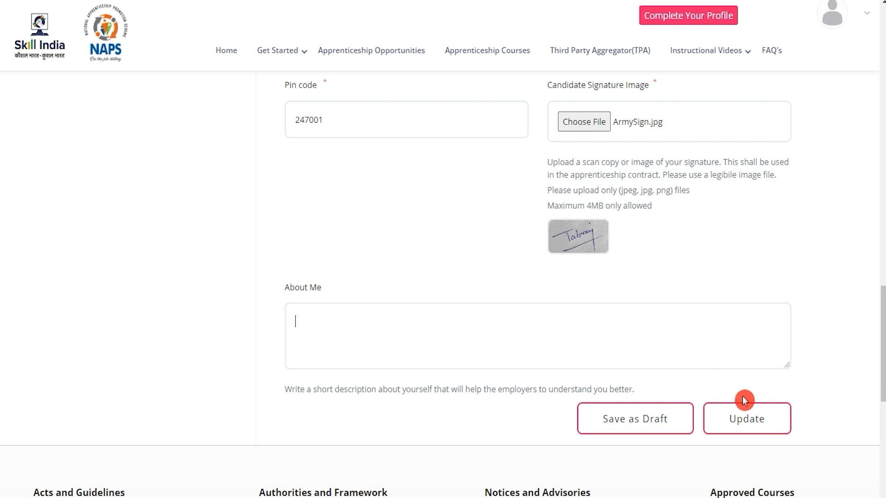
{"action": "left_click", "coordinate": [761, 424]}
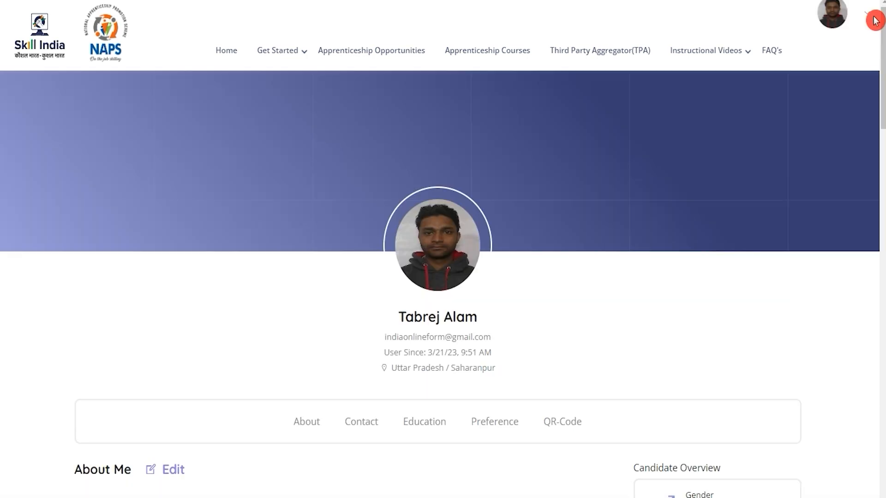
Step: Go to the candidate's dashboard to check the profile completion
{"action": "left_click", "coordinate": [870, 17]}
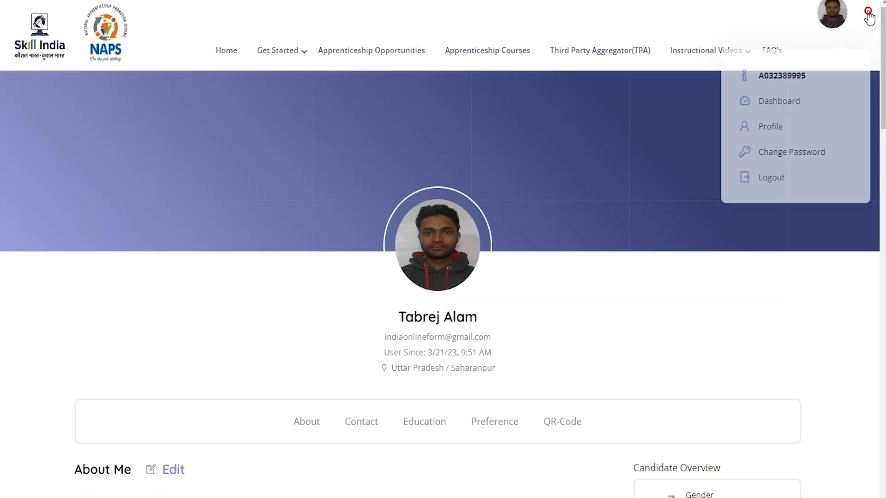
{"action": "left_click", "coordinate": [788, 102]}
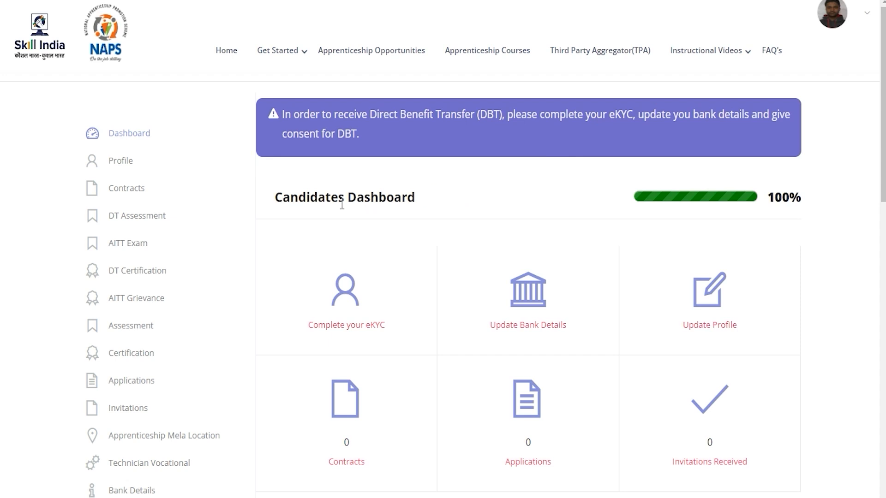
{"action": "left_click_drag", "start_coordinate": [307, 197], "coordinate": [326, 197]}
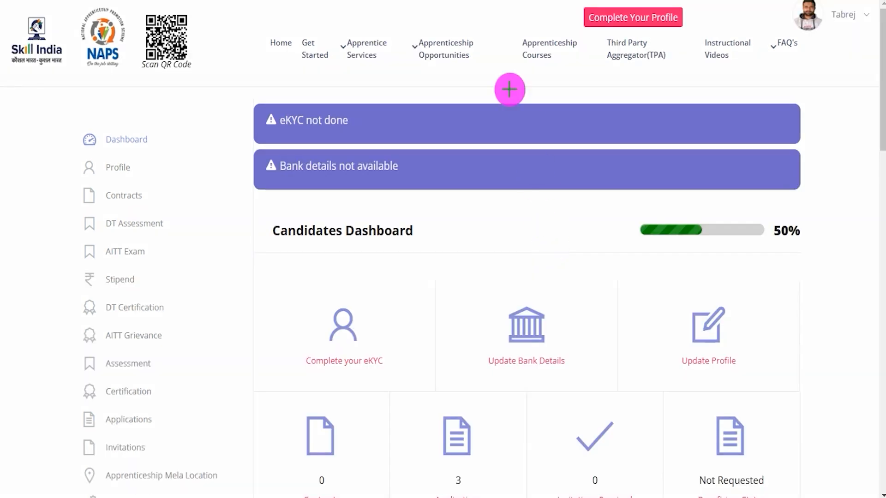
Step: Open the Apprenticeship Opportunities listing from the candidate's dashboard
{"action": "mouse_move", "coordinate": [403, 23]}
{"action": "left_mouse_down"}
{"action": "mouse_move", "coordinate": [476, 47]}
{"action": "mouse_move", "coordinate": [488, 69]}
{"action": "left_mouse_up"}
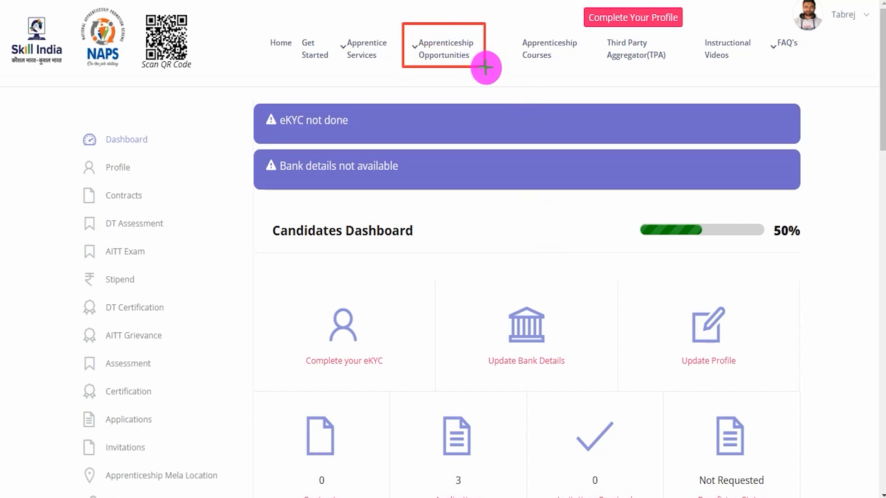
{"action": "key", "text": "Escape"}
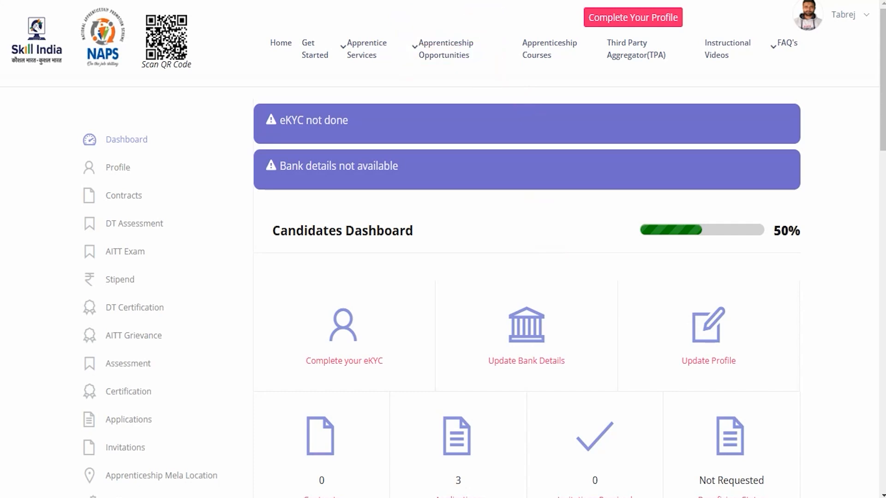
{"action": "left_click", "coordinate": [433, 49]}
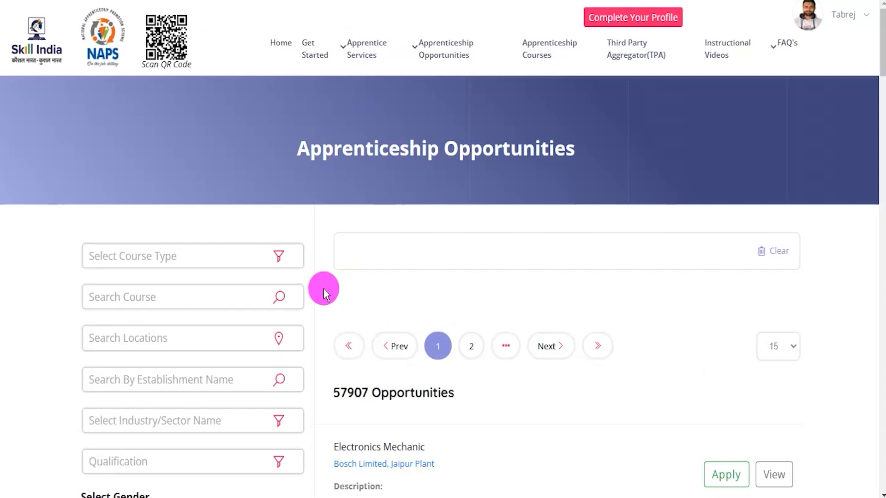
Step: Search establishments for South East Central Railway and filter the opportunities by Sr. Divisional Personnel Officer/South East Central Railway/Bilaspur
{"action": "scroll", "coordinate": [324, 291], "scroll_direction": "down", "scroll_amount": 3}
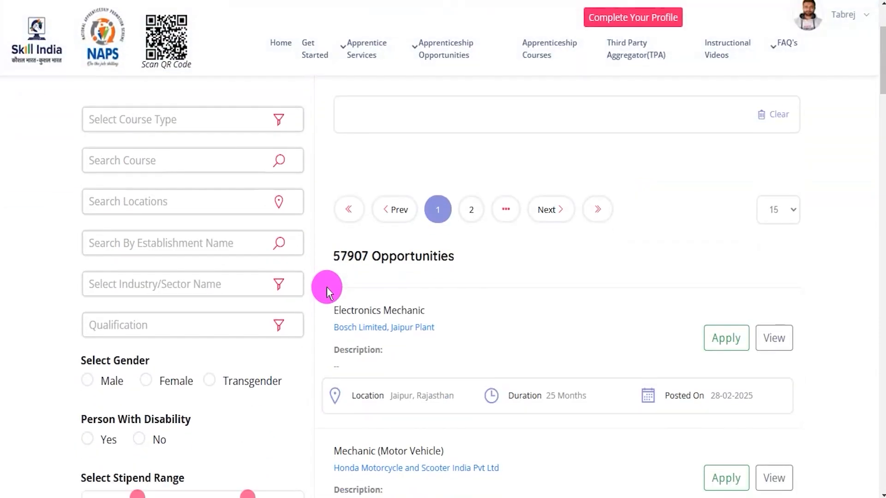
{"action": "left_click", "coordinate": [148, 247]}
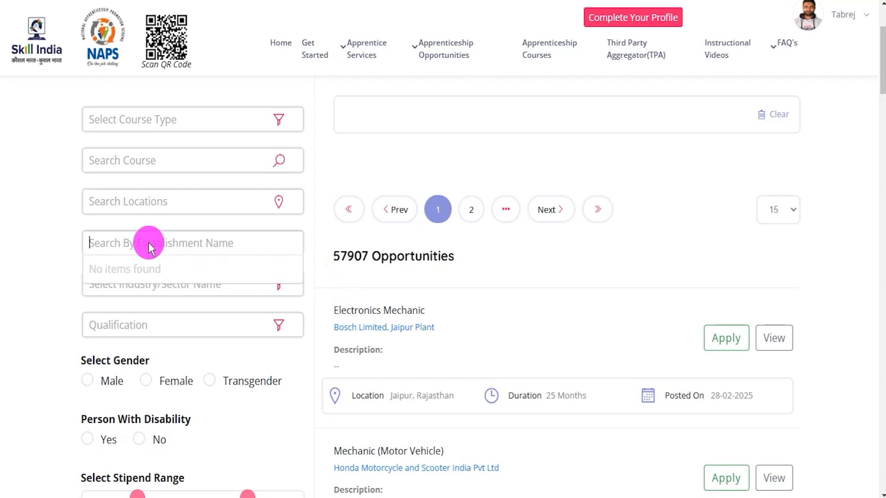
{"action": "type", "text": "South East Central Railway"}
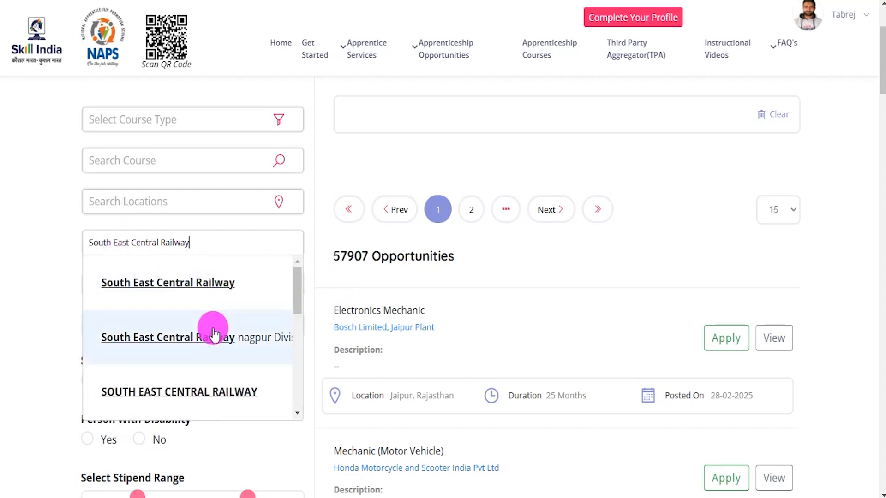
{"action": "scroll", "coordinate": [214, 334], "scroll_direction": "down", "scroll_amount": 5}
{"action": "scroll", "coordinate": [213, 333], "scroll_direction": "down", "scroll_amount": 1}
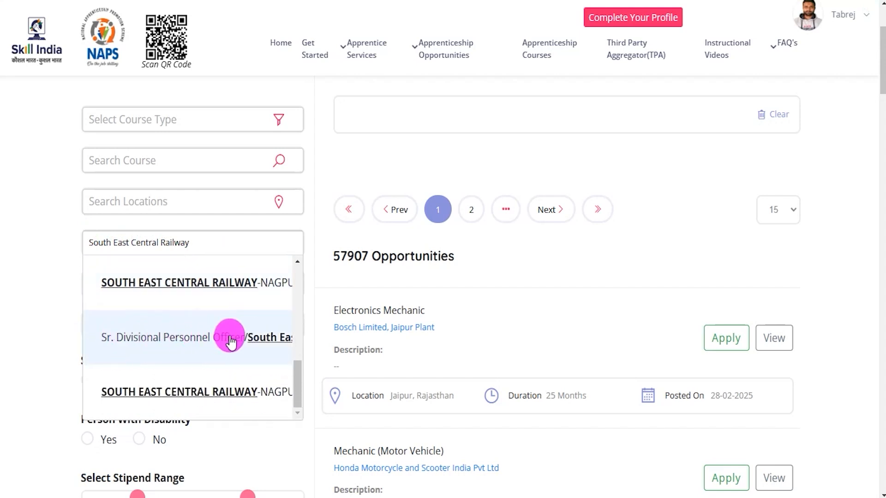
{"action": "left_click", "coordinate": [267, 341]}
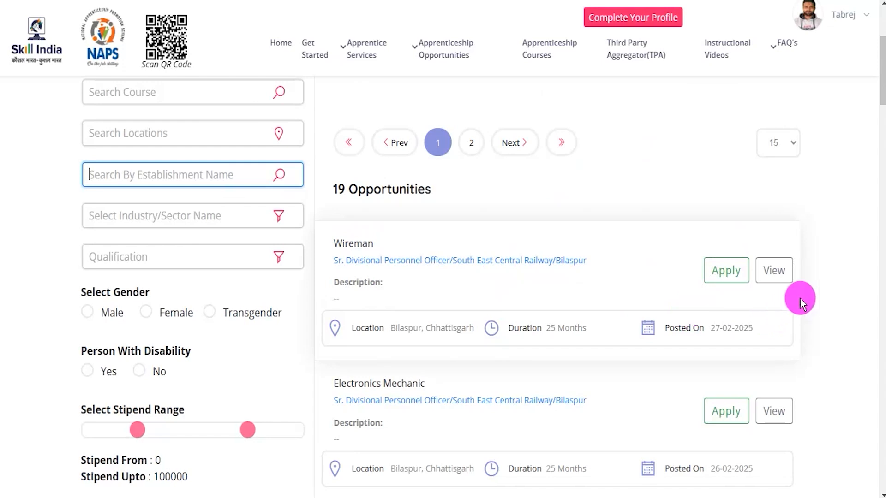
Step: Browse the Bilaspur trades, open the Fitter opportunity's details, and review its establishment, openings, stipend and qualification
{"action": "scroll", "coordinate": [801, 298], "scroll_direction": "down", "scroll_amount": 2}
{"action": "scroll", "coordinate": [801, 299], "scroll_direction": "down", "scroll_amount": 9}
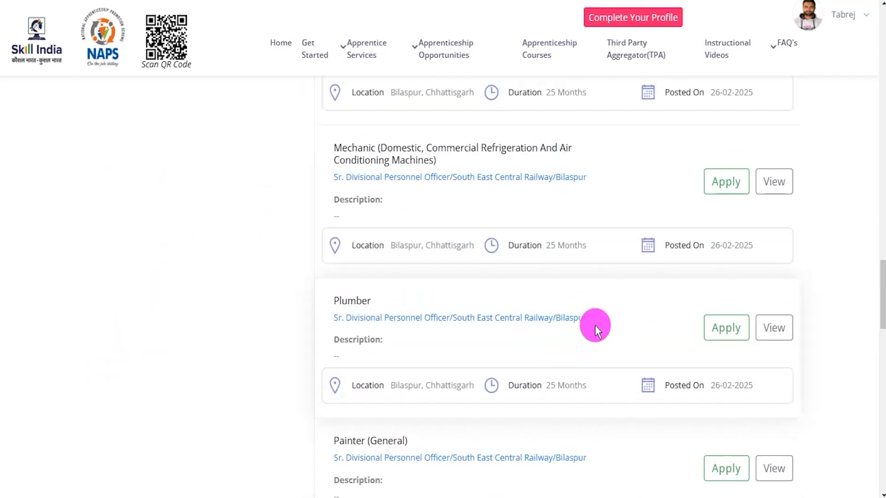
{"action": "scroll", "coordinate": [596, 326], "scroll_direction": "down", "scroll_amount": 4}
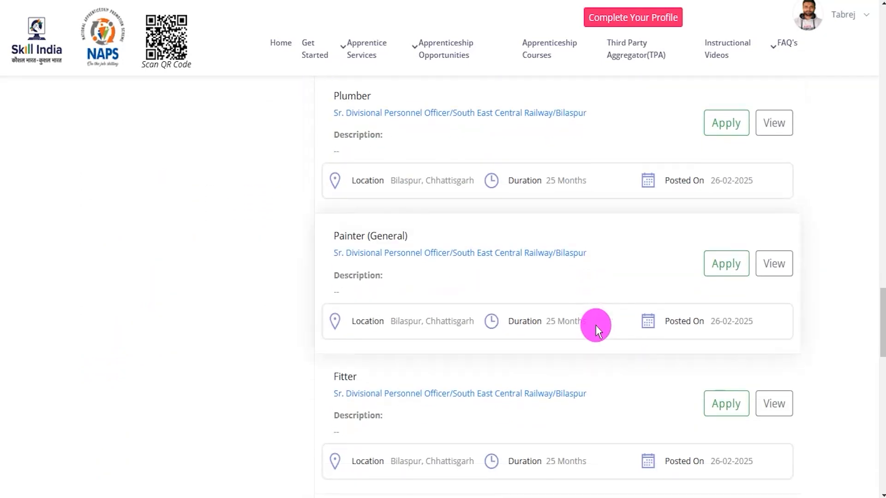
{"action": "scroll", "coordinate": [596, 325], "scroll_direction": "down", "scroll_amount": 2}
{"action": "left_click", "coordinate": [774, 333]}
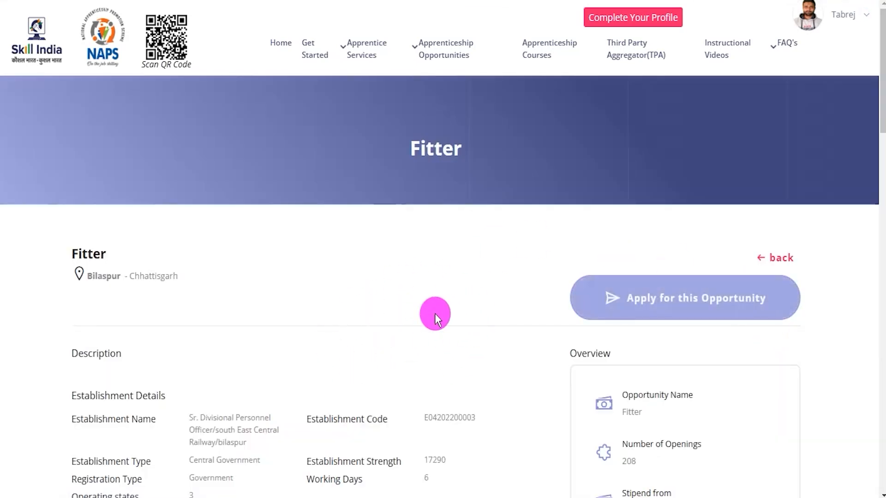
{"action": "scroll", "coordinate": [477, 336], "scroll_direction": "down", "scroll_amount": 5}
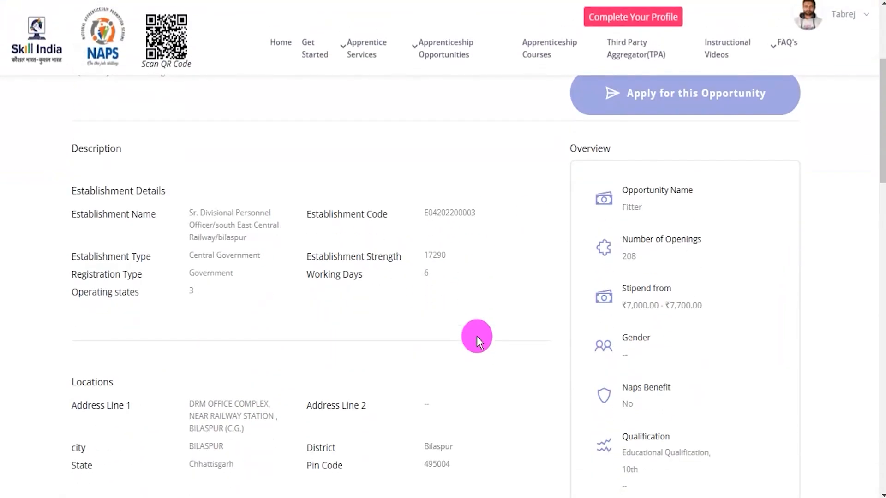
{"action": "scroll", "coordinate": [477, 336], "scroll_direction": "up", "scroll_amount": 5}
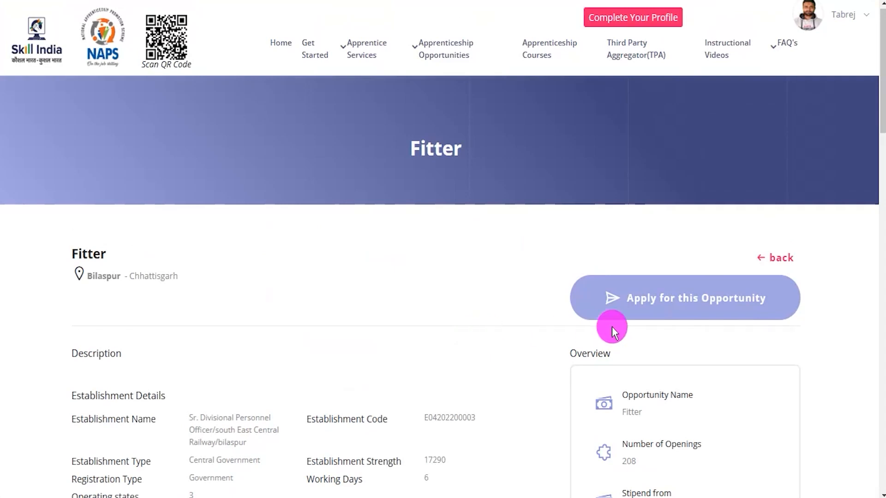
{"action": "left_click_drag", "start_coordinate": [582, 259], "coordinate": [780, 323]}
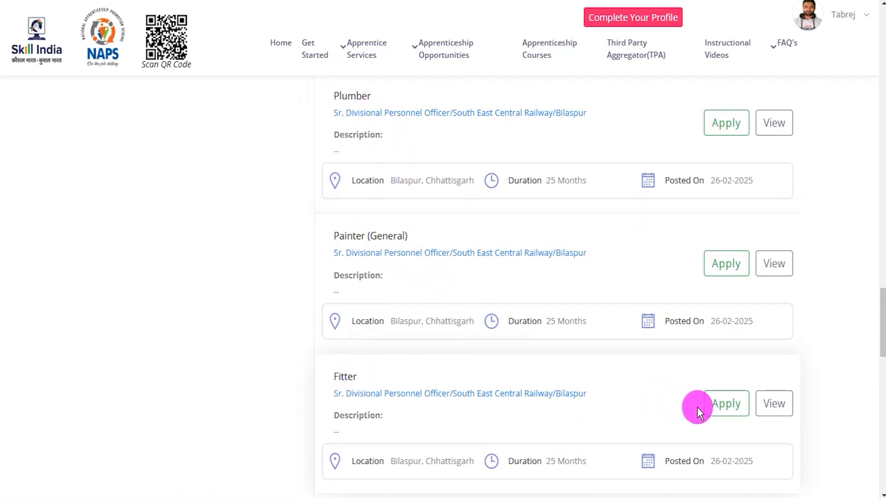
Step: Apply for the Fitter opportunity at South East Central Railway, Bilaspur
{"action": "left_click", "coordinate": [716, 414]}
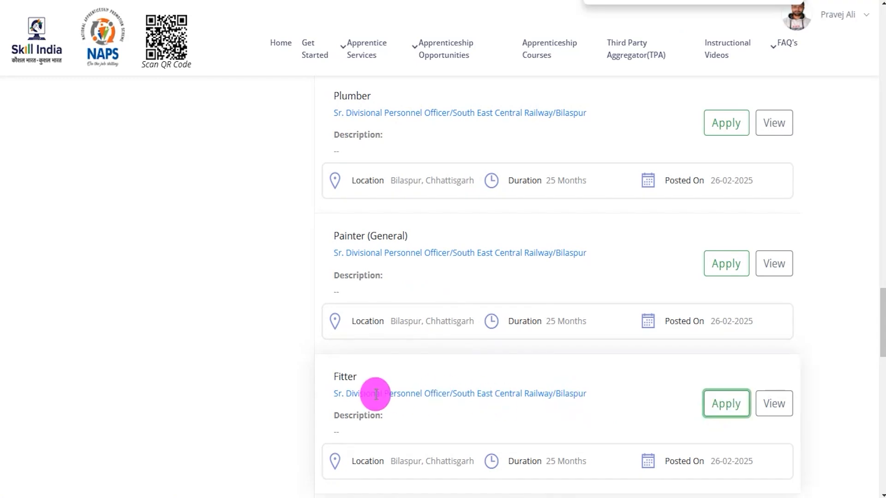
{"action": "left_click", "coordinate": [722, 415]}
{"action": "left_click", "coordinate": [401, 252]}
{"action": "left_click", "coordinate": [357, 279]}
{"action": "left_click", "coordinate": [386, 300]}
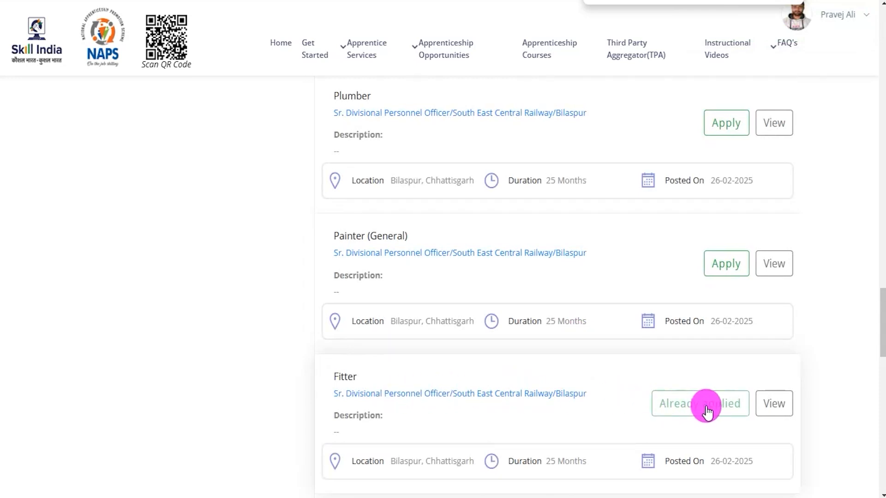
Step: Check the Fitter listing's application status, return to the candidate's dashboard, and go to the submitted applications
{"action": "scroll", "coordinate": [708, 411], "scroll_direction": "down", "scroll_amount": 2}
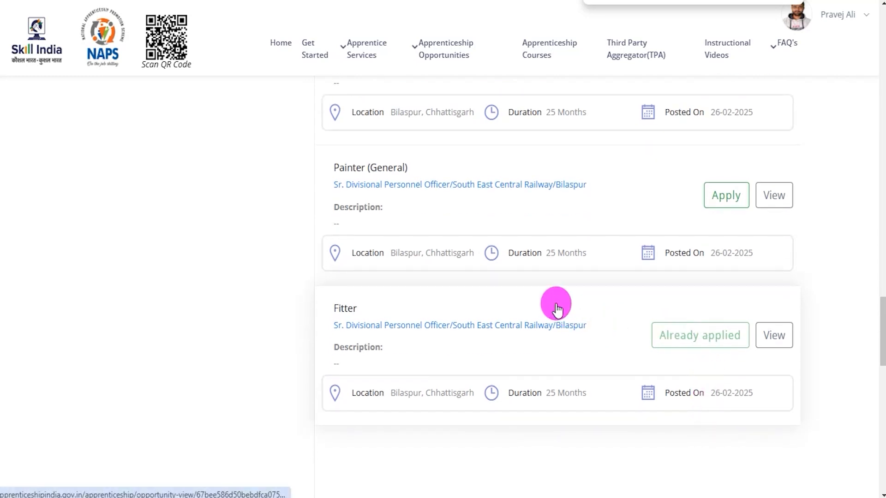
{"action": "scroll", "coordinate": [662, 339], "scroll_direction": "up", "scroll_amount": 2}
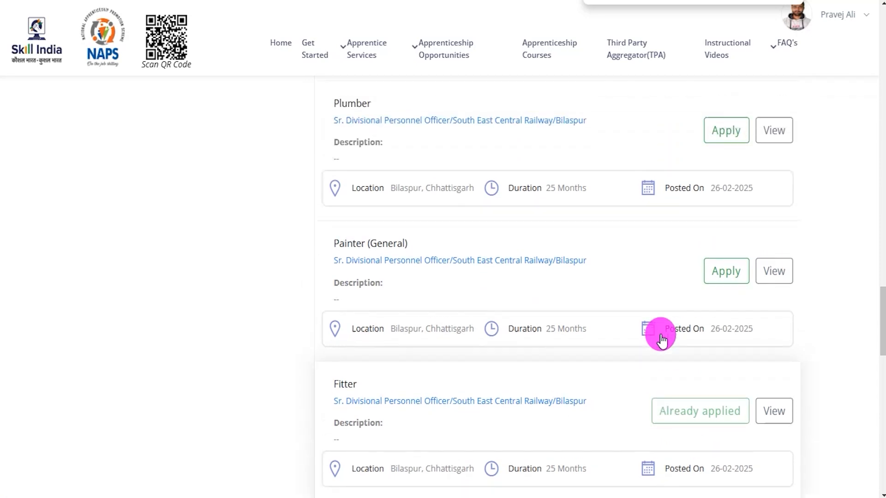
{"action": "scroll", "coordinate": [662, 339], "scroll_direction": "up", "scroll_amount": 3}
{"action": "left_click", "coordinate": [831, 19]}
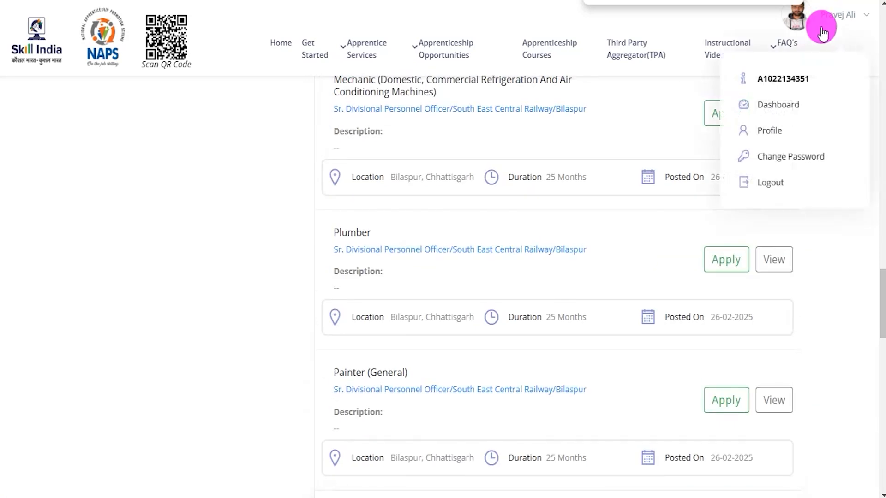
{"action": "left_click", "coordinate": [785, 106]}
{"action": "left_click", "coordinate": [515, 361]}
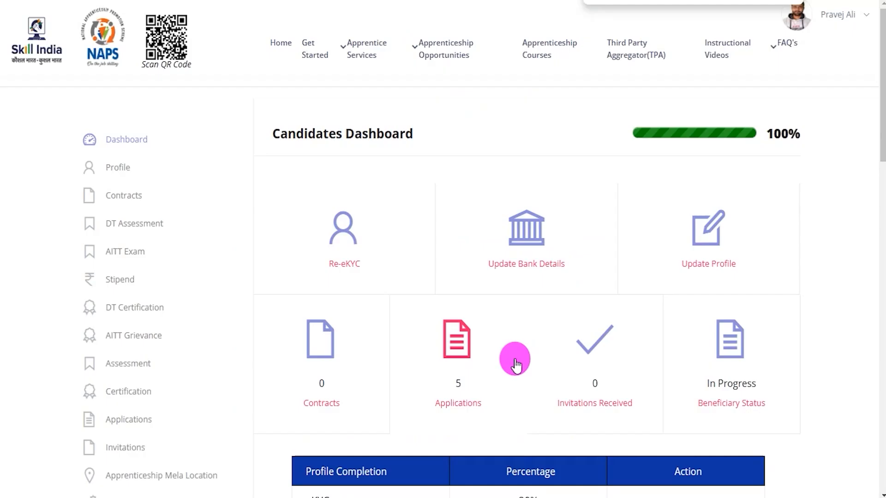
Step: Open the submitted Fitter application for Sr. Divisional Personnel Officer/South East Central Railway/Bilaspur and check its application date and details
{"action": "left_click", "coordinate": [459, 406]}
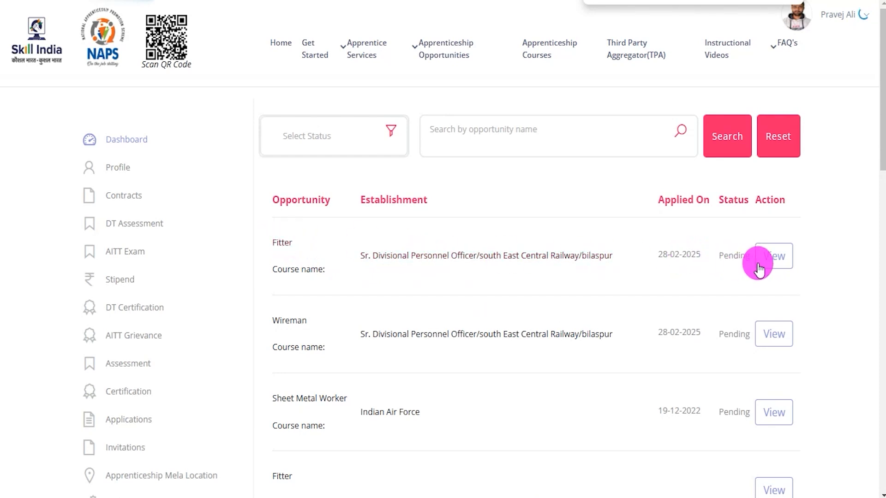
{"action": "left_click", "coordinate": [771, 265]}
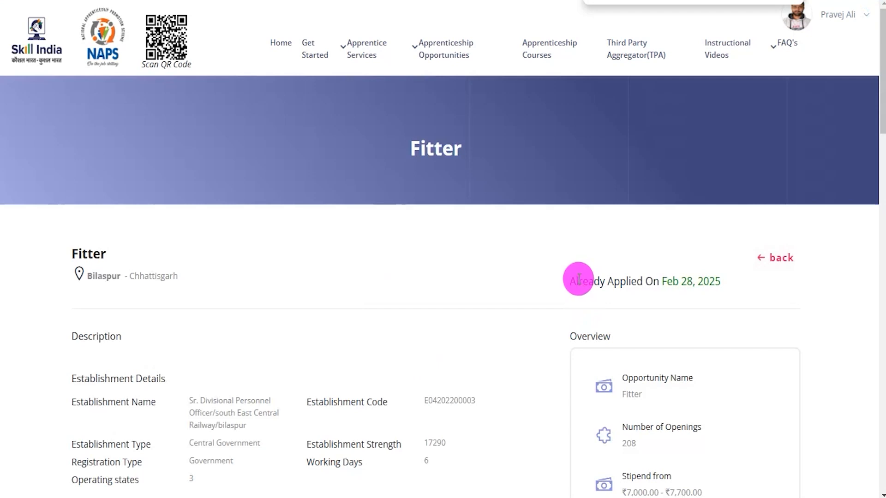
{"action": "left_click_drag", "start_coordinate": [576, 279], "coordinate": [713, 279]}
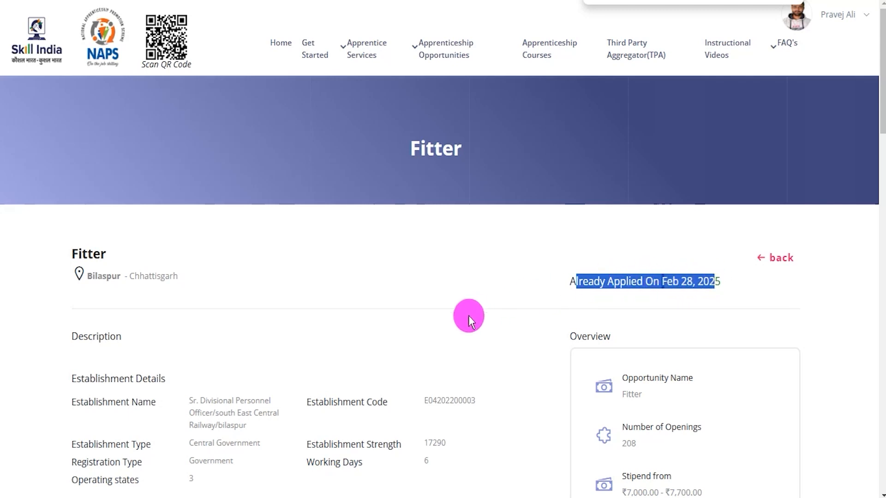
{"action": "scroll", "coordinate": [541, 353], "scroll_direction": "down", "scroll_amount": 3}
{"action": "scroll", "coordinate": [542, 353], "scroll_direction": "up", "scroll_amount": 3}
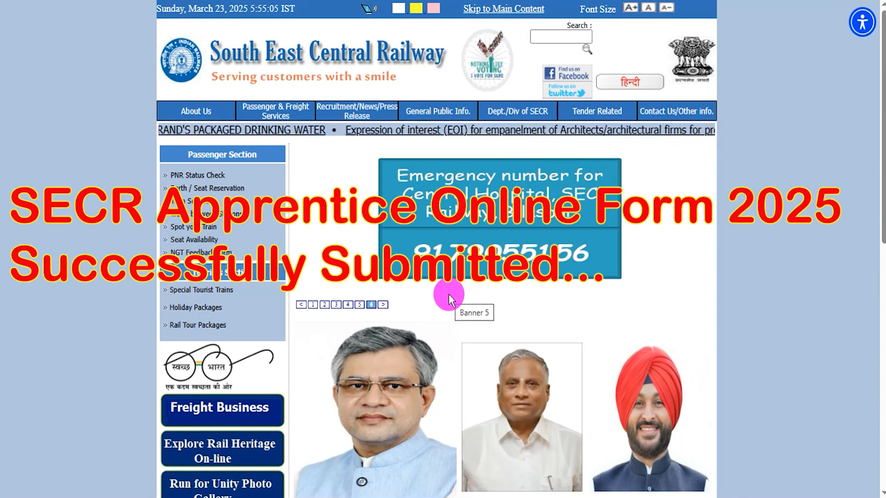
{"action": "scroll", "coordinate": [712, 300], "scroll_direction": "down", "scroll_amount": 6}
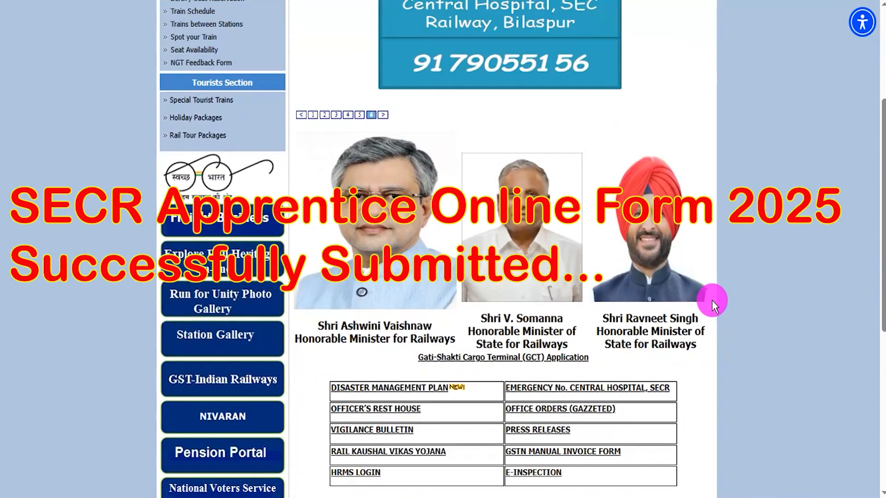
{"action": "scroll", "coordinate": [712, 300], "scroll_direction": "down", "scroll_amount": 5}
{"action": "scroll", "coordinate": [713, 300], "scroll_direction": "up", "scroll_amount": 12}
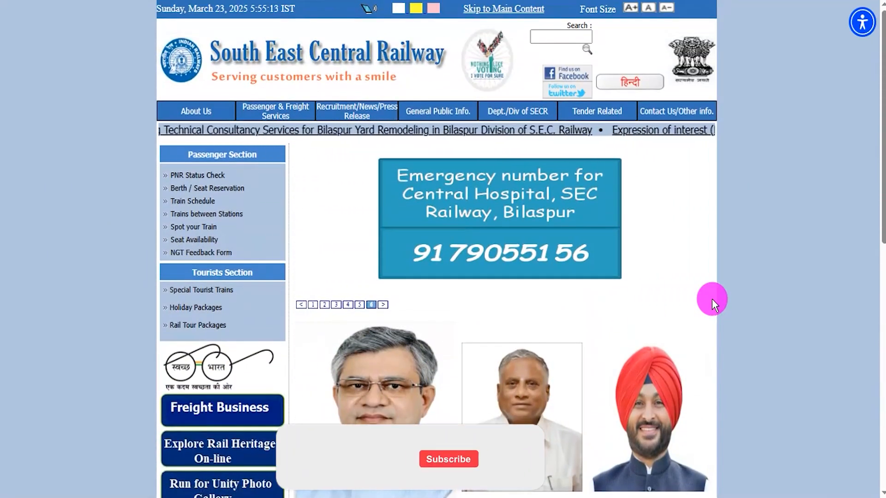
{"action": "left_click", "coordinate": [313, 305]}
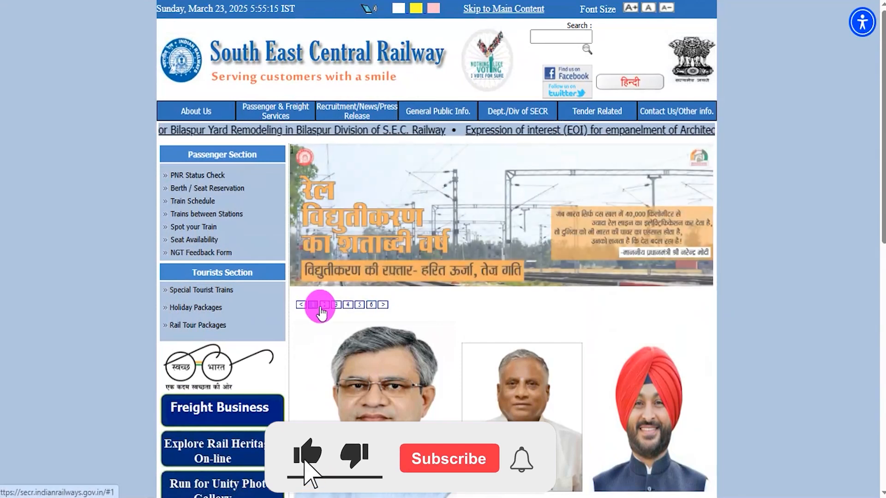
{"action": "left_click", "coordinate": [324, 306]}
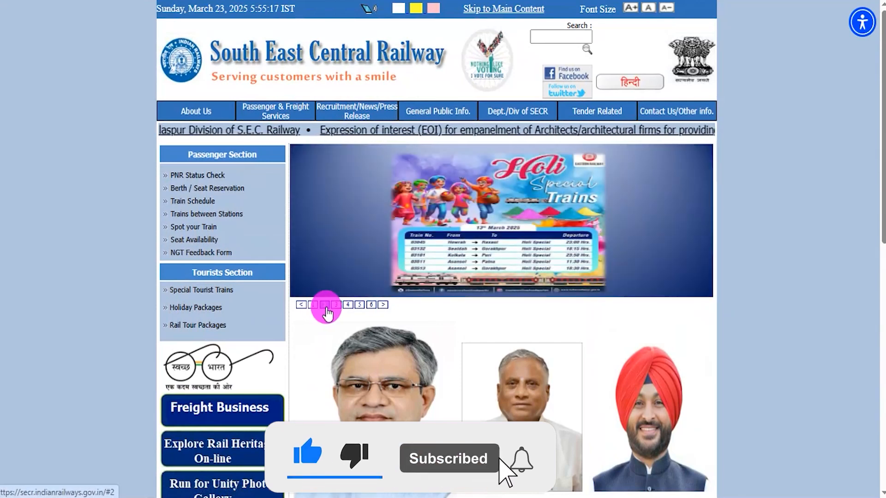
{"action": "left_click", "coordinate": [334, 305]}
{"action": "left_click", "coordinate": [347, 306]}
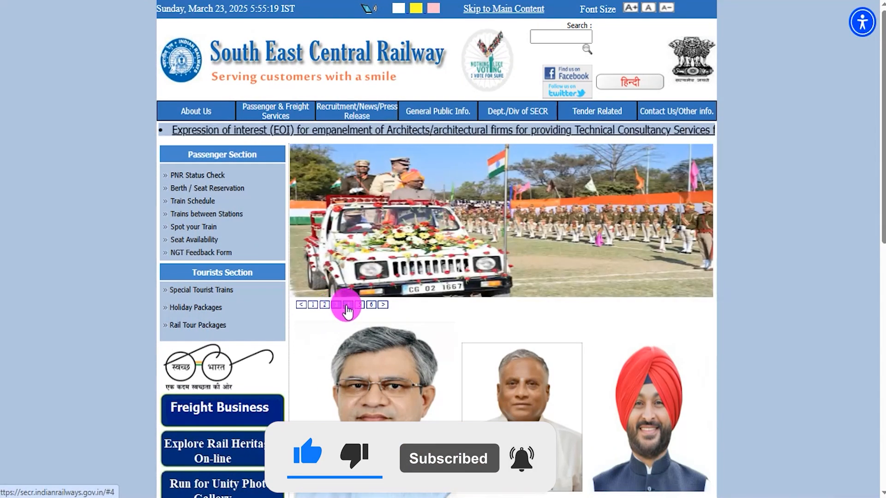